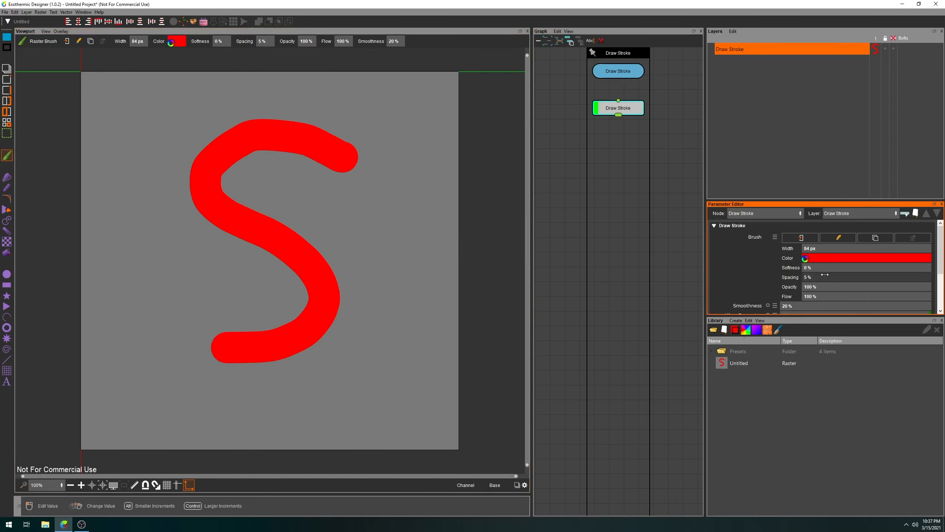
Set the brush spacing of the red draw stroke to 130 %.
{"action": "left_click_drag", "start_coordinate": [823, 275], "coordinate": [829, 274]}
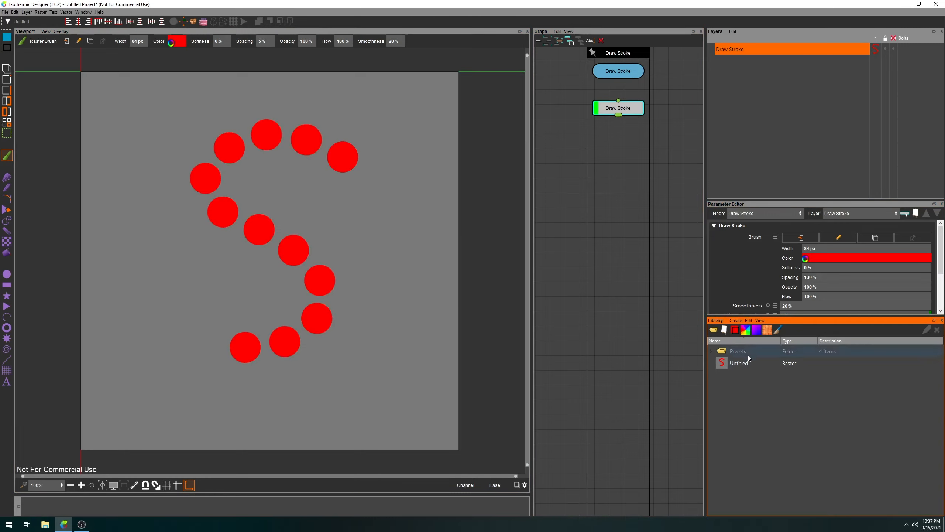
Create a new brush in the library and paint an S-shaped test stroke in its preview.
{"action": "left_click", "coordinate": [779, 330]}
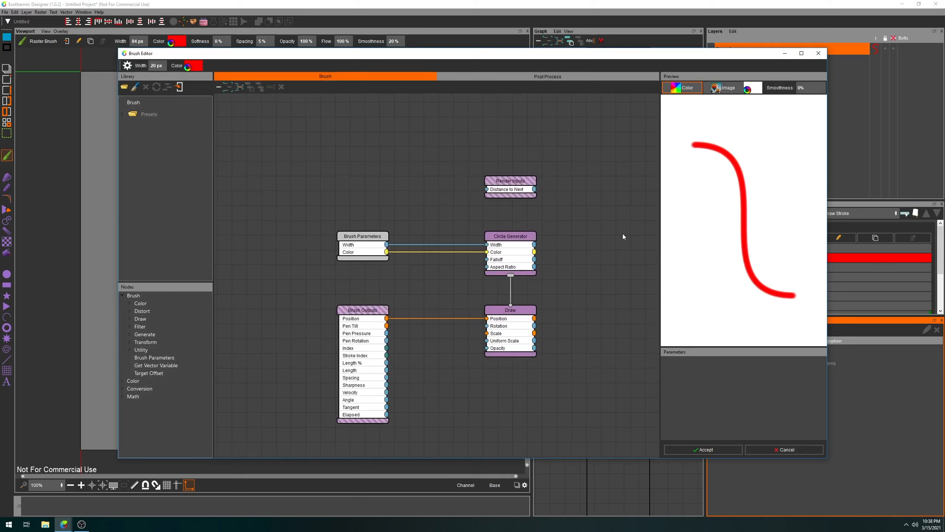
{"action": "left_click_drag", "start_coordinate": [769, 137], "coordinate": [702, 250]}
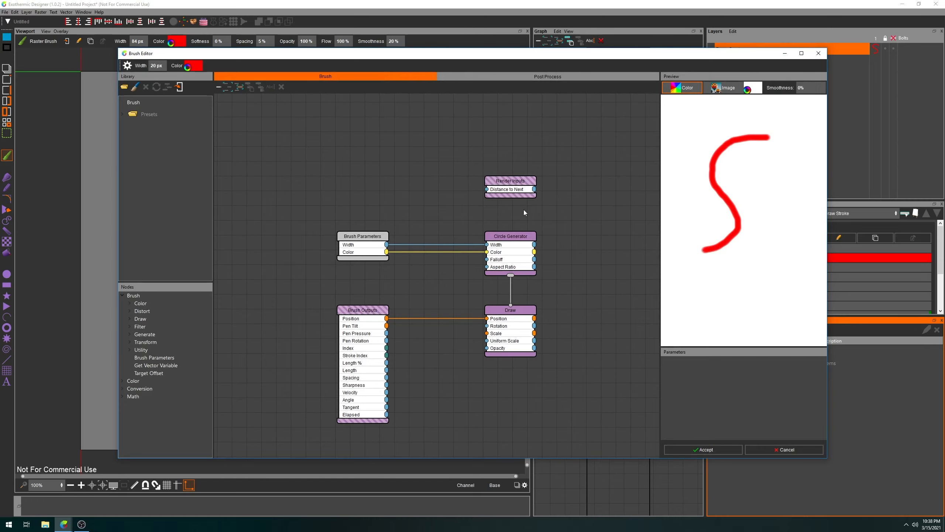
Examine the Post Process graph and the parameters of the Circle Generator, Draw and Brush Outputs nodes.
{"action": "left_click", "coordinate": [574, 76]}
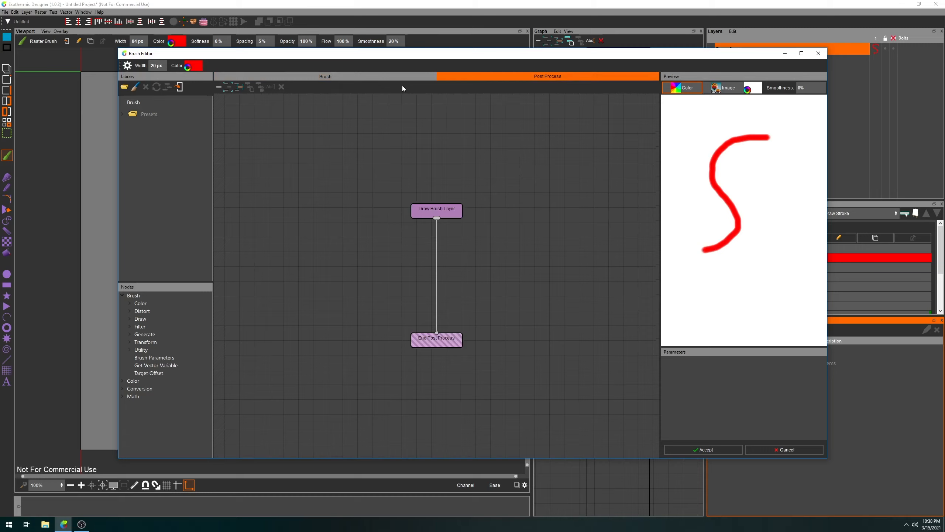
{"action": "left_click", "coordinate": [359, 78]}
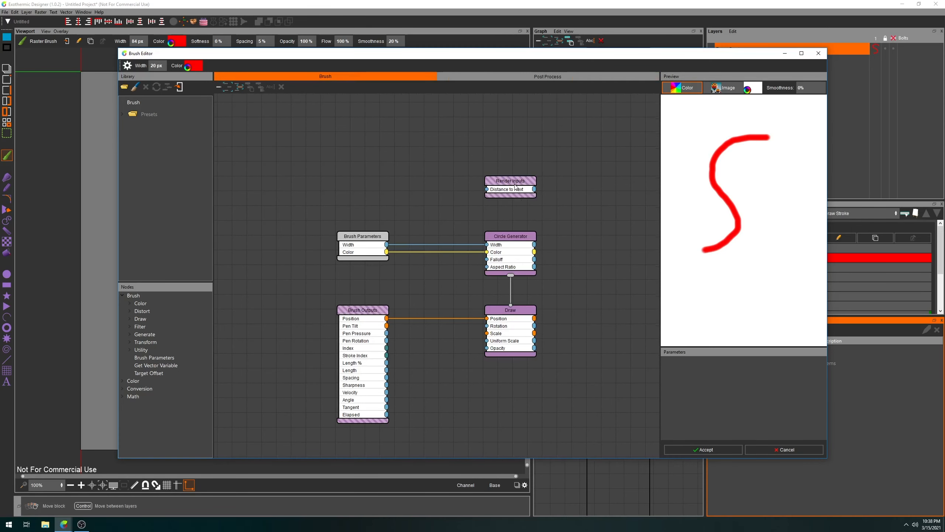
{"action": "left_click", "coordinate": [518, 238]}
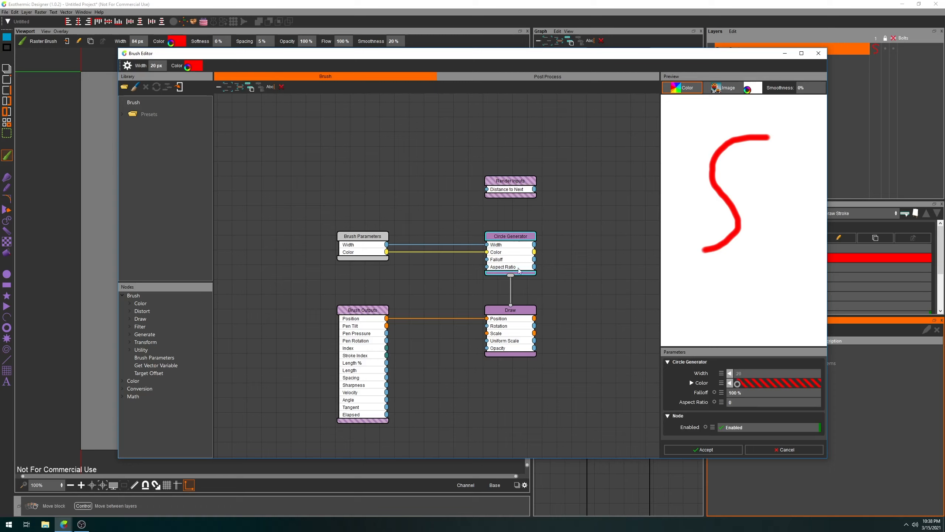
{"action": "left_click", "coordinate": [520, 313]}
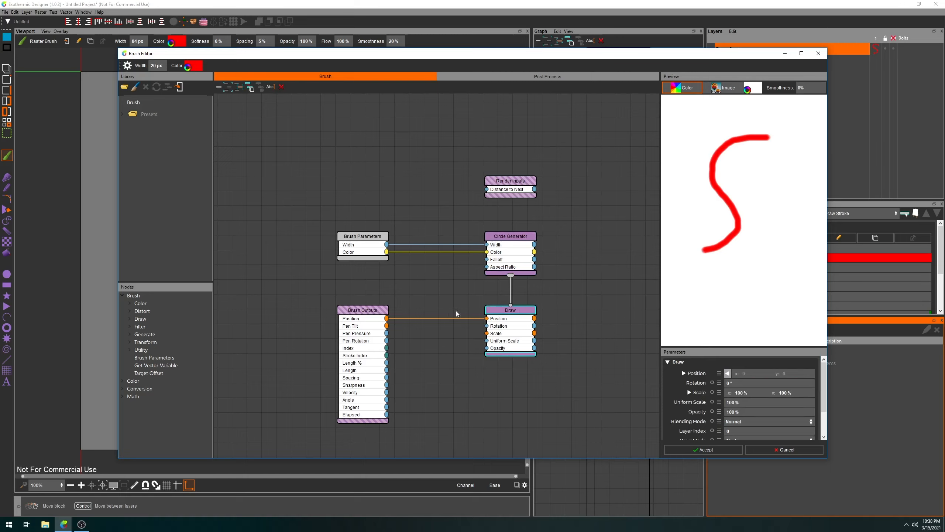
{"action": "left_click", "coordinate": [370, 314]}
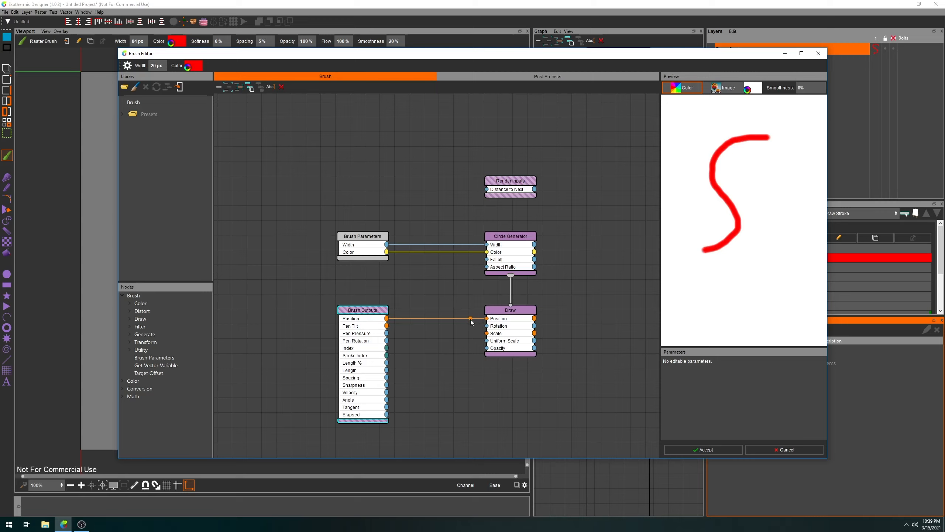
Cut the Position link between the Brush Outputs and Draw nodes, and reconnect it.
{"action": "left_click_drag", "start_coordinate": [471, 321], "coordinate": [456, 291]}
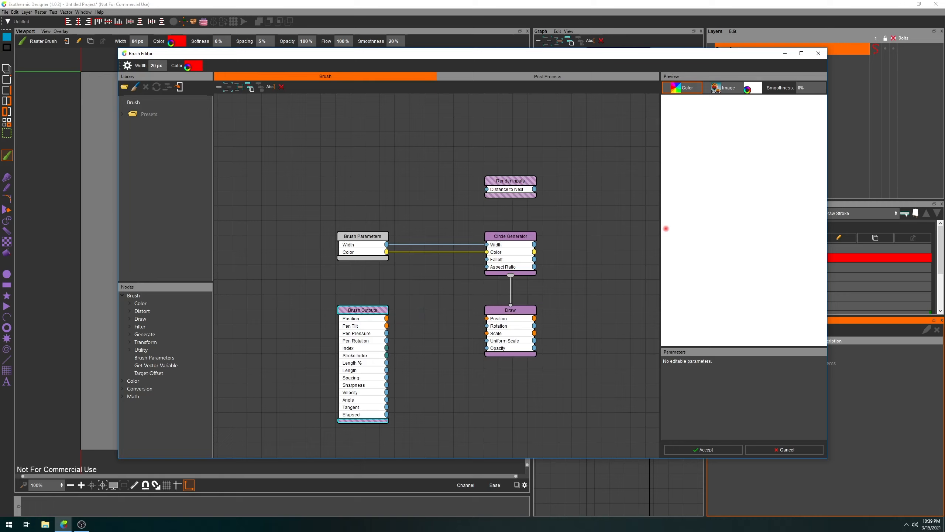
{"action": "left_click_drag", "start_coordinate": [386, 319], "coordinate": [500, 319]}
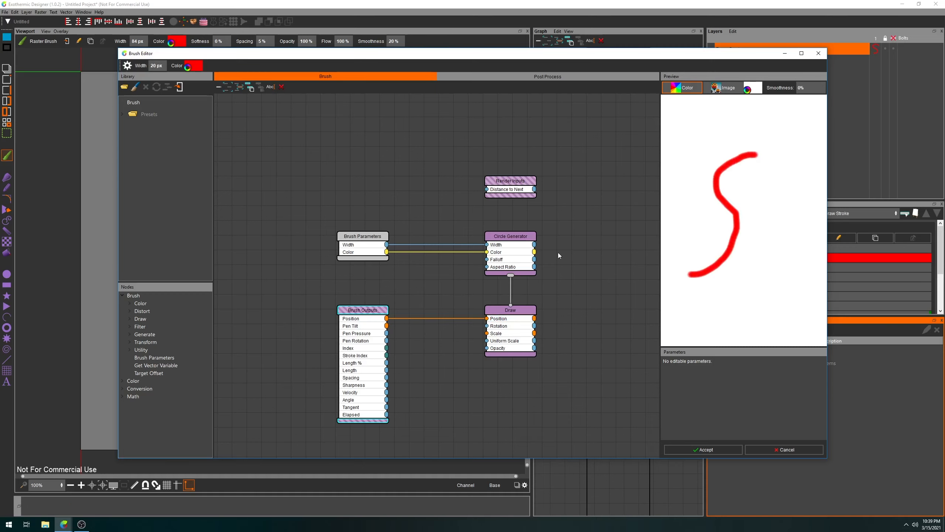
Inspect the Brush Parameters node and the Draw Brush Layer node of the Post Process graph.
{"action": "left_click", "coordinate": [367, 238]}
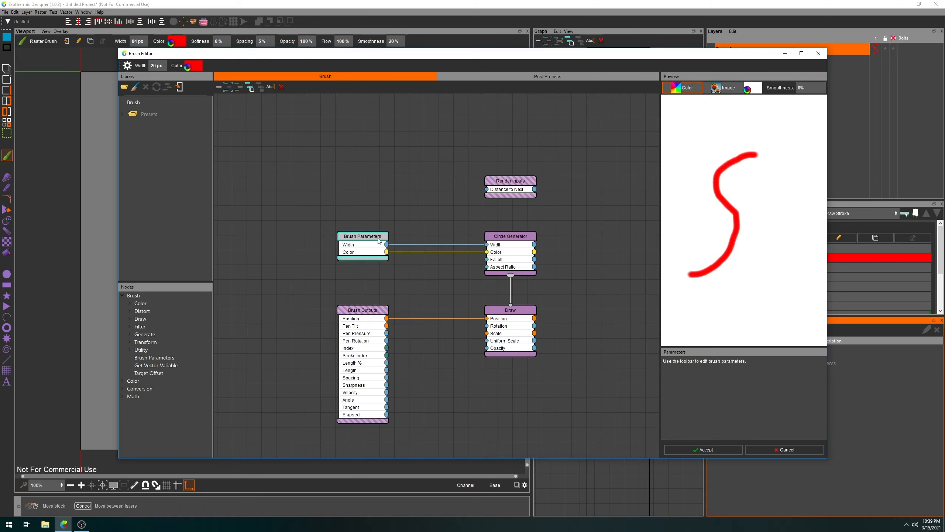
{"action": "left_click", "coordinate": [516, 77]}
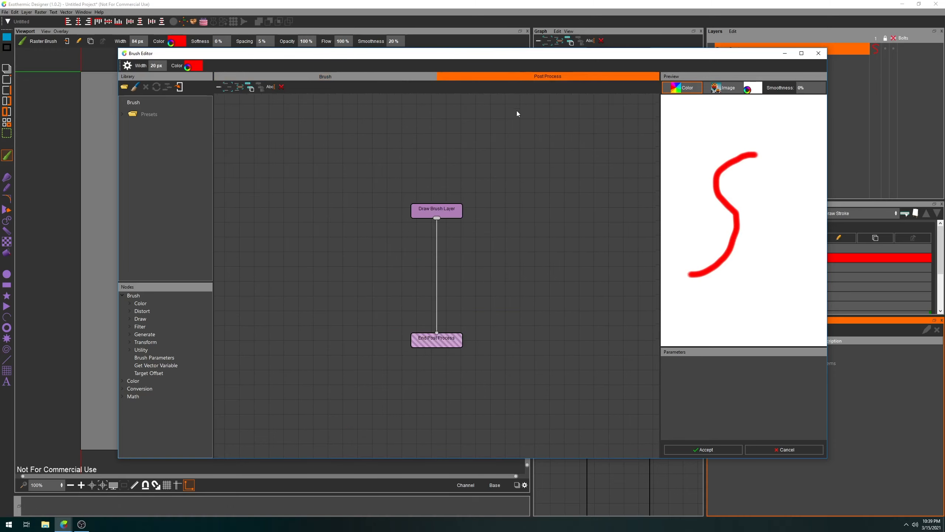
{"action": "left_click", "coordinate": [459, 215]}
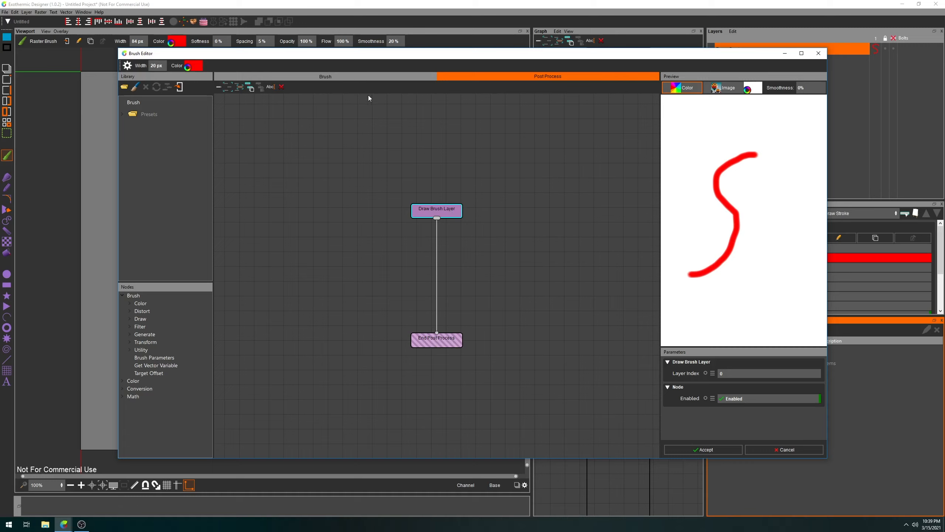
{"action": "left_click", "coordinate": [366, 76]}
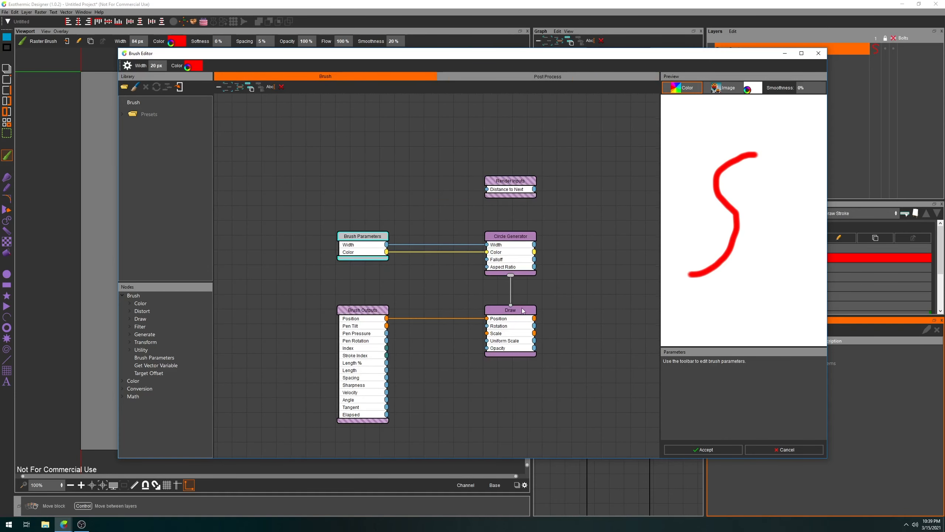
Move the Draw node lower in the brush graph to make room beneath the Circle Generator.
{"action": "left_click_drag", "start_coordinate": [523, 310], "coordinate": [523, 399]}
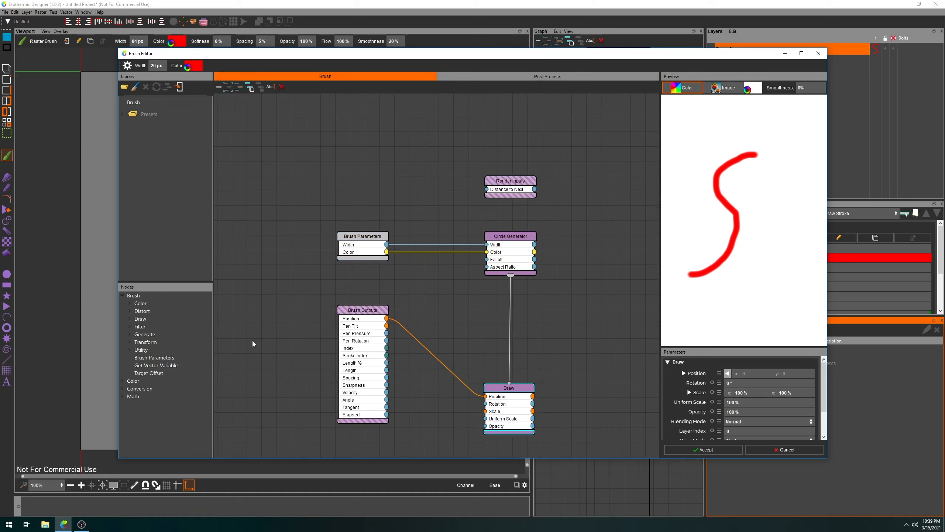
Add a Noise distortion node to the brush graph and connect it between the Circle Generator and Draw nodes.
{"action": "left_click", "coordinate": [130, 311]}
{"action": "left_click_drag", "start_coordinate": [149, 319], "coordinate": [555, 316]}
{"action": "left_click_drag", "start_coordinate": [511, 276], "coordinate": [555, 315]}
{"action": "left_click_drag", "start_coordinate": [555, 352], "coordinate": [509, 383]}
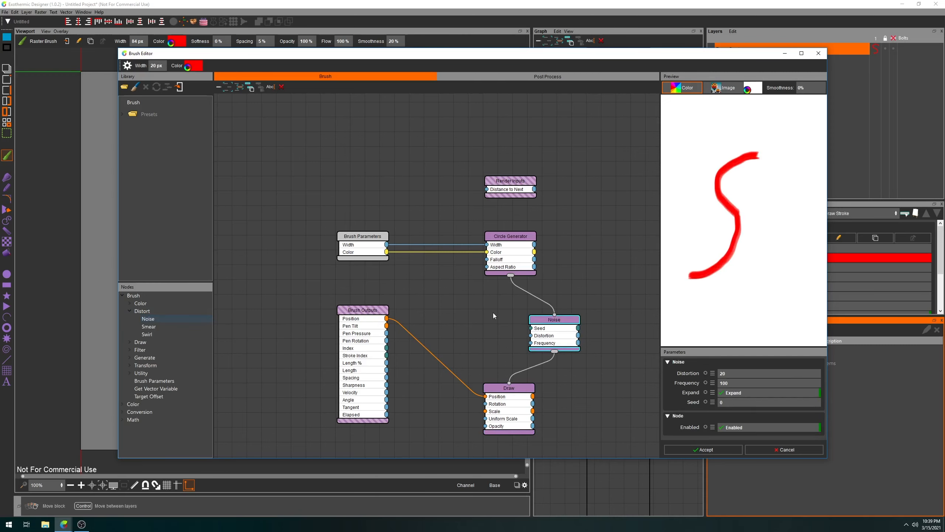
Set the brush width to 126 px and delete the Noise node from the brush graph.
{"action": "left_click_drag", "start_coordinate": [160, 65], "coordinate": [205, 65]}
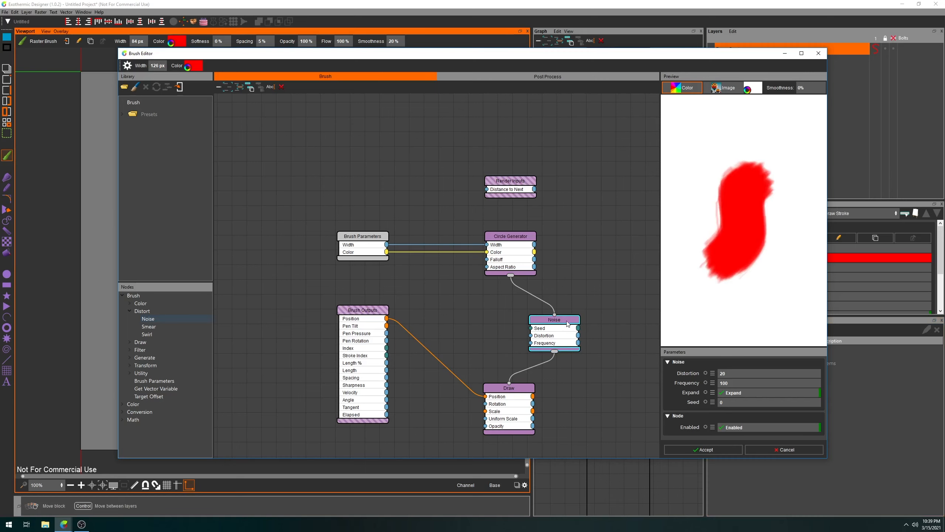
{"action": "key", "text": "Delete"}
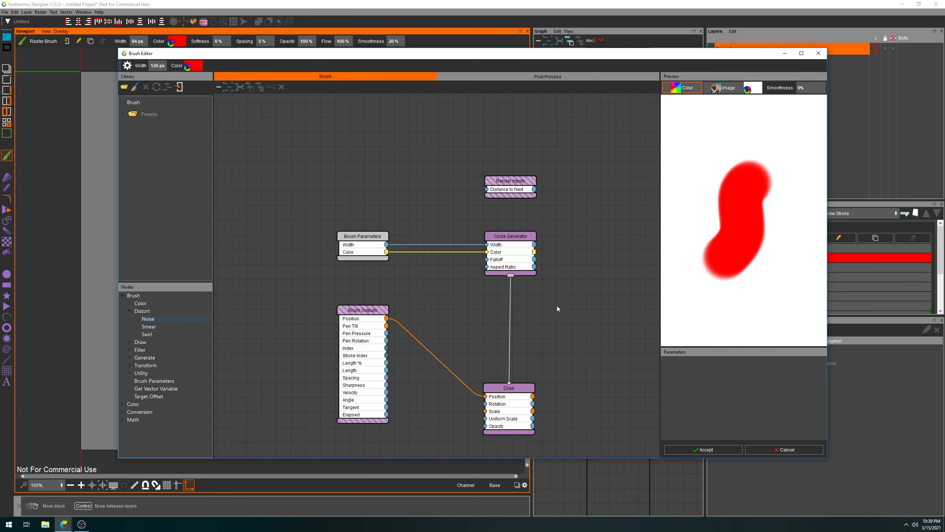
Insert a Noise node between Draw Brush Layer and End Post Process in the Post Process graph.
{"action": "left_click", "coordinate": [542, 77]}
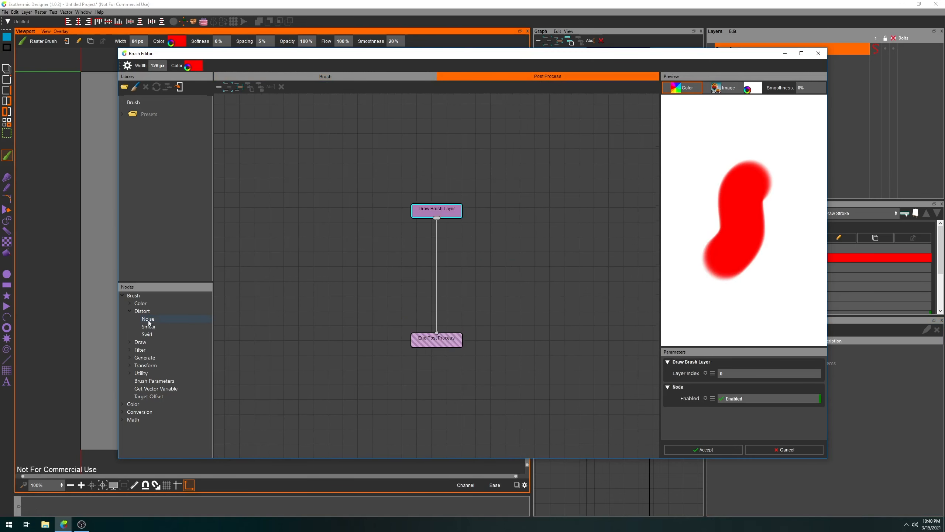
{"action": "left_click_drag", "start_coordinate": [148, 318], "coordinate": [465, 266]}
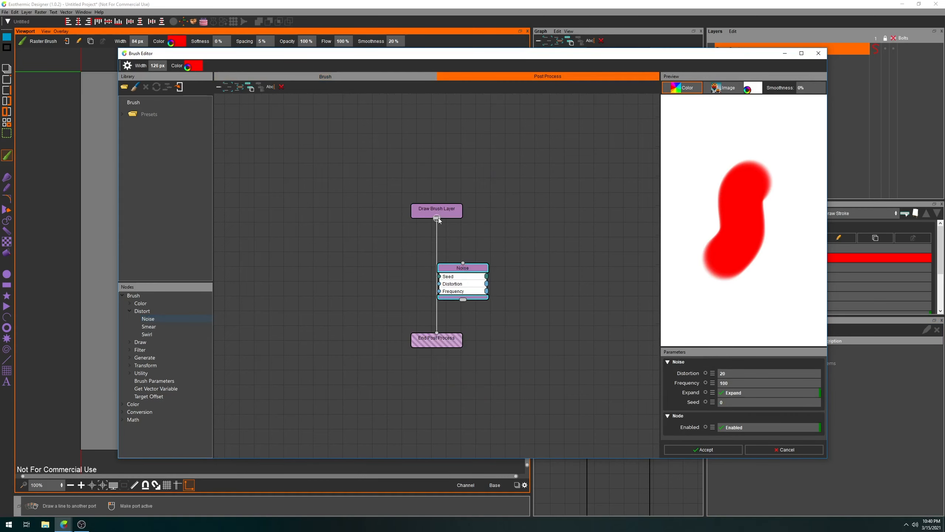
{"action": "mouse_move", "coordinate": [437, 218]}
{"action": "left_mouse_down"}
{"action": "mouse_move", "coordinate": [468, 292]}
{"action": "mouse_move", "coordinate": [438, 332]}
{"action": "mouse_move", "coordinate": [443, 342]}
{"action": "left_mouse_up"}
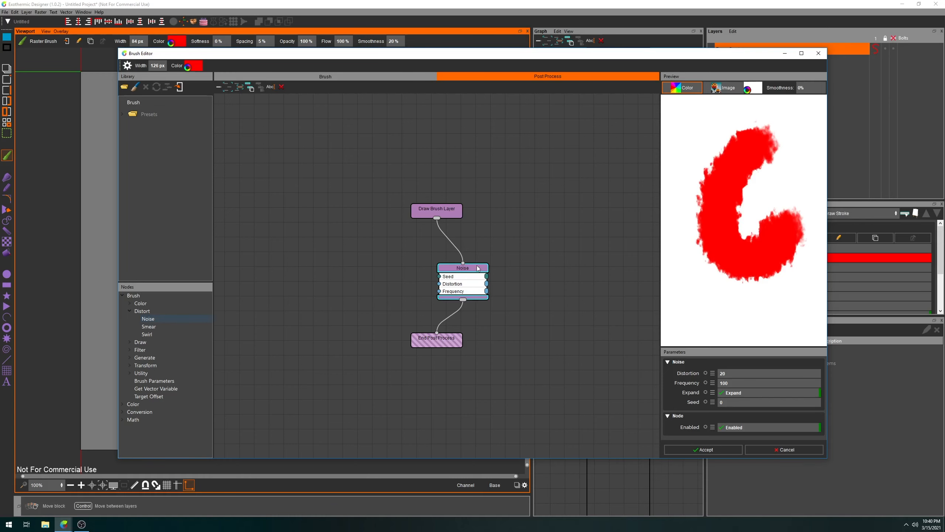
Delete the Noise node from the Post Process graph and return to the brush graph.
{"action": "key", "text": "Delete"}
{"action": "left_click", "coordinate": [326, 77]}
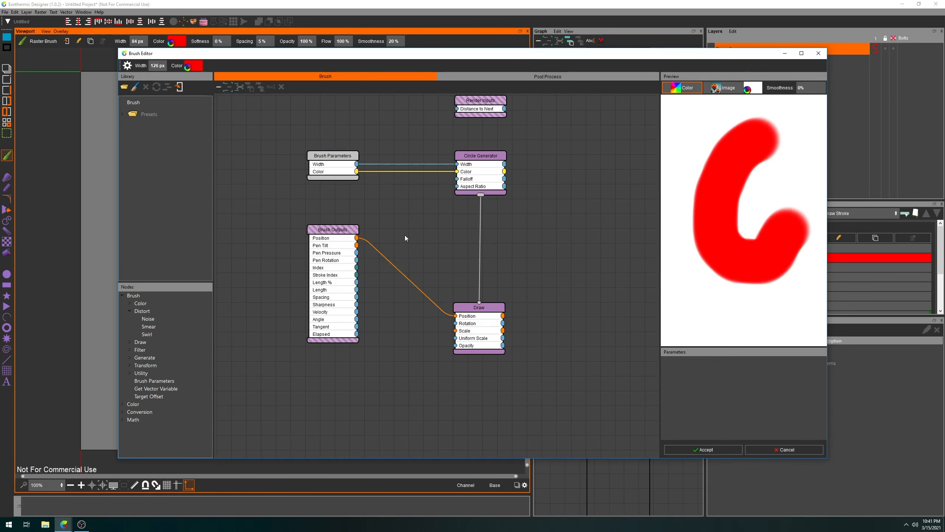
Add a Point to Numbers node below the Brush Outputs node and feed it the brush Position.
{"action": "left_click", "coordinate": [123, 412]}
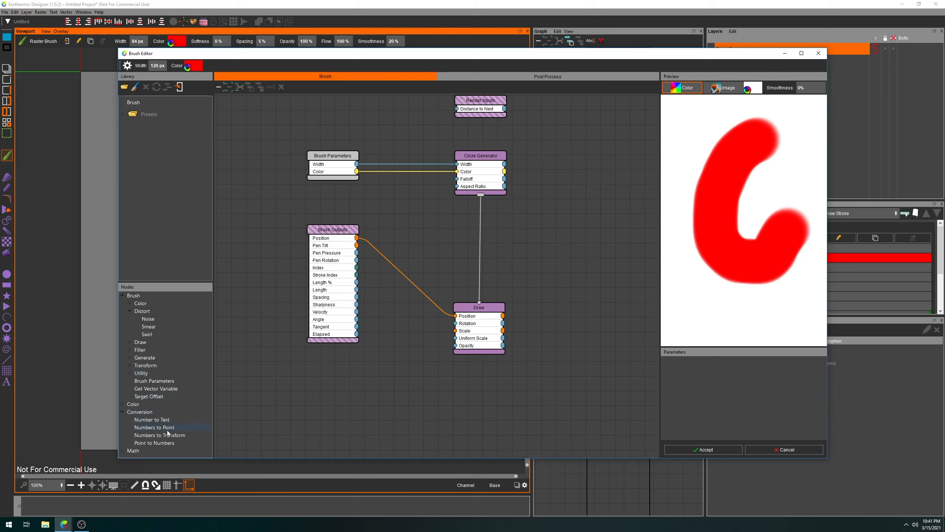
{"action": "left_click_drag", "start_coordinate": [159, 443], "coordinate": [402, 351]}
{"action": "left_click_drag", "start_coordinate": [336, 231], "coordinate": [273, 229]}
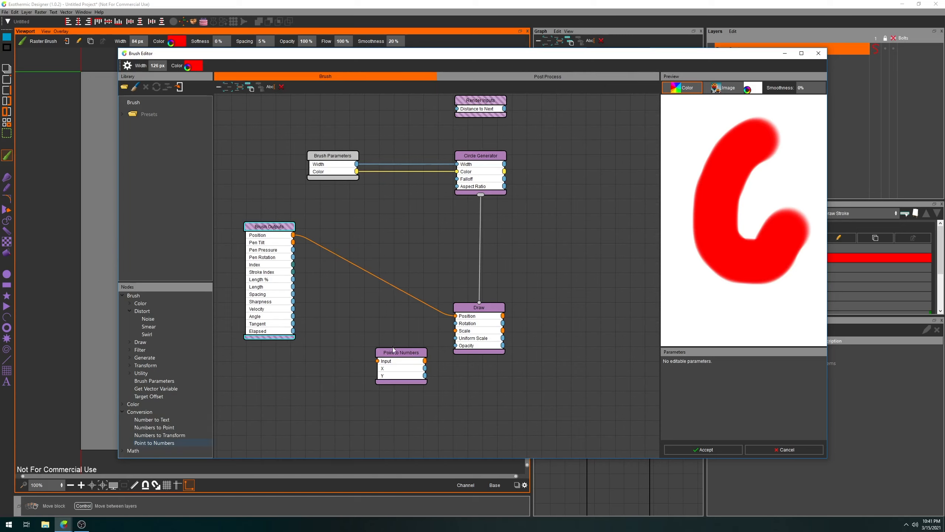
{"action": "left_click_drag", "start_coordinate": [393, 350], "coordinate": [359, 344]}
{"action": "mouse_move", "coordinate": [293, 241]}
{"action": "left_mouse_down"}
{"action": "mouse_move", "coordinate": [347, 356]}
{"action": "mouse_move", "coordinate": [334, 348]}
{"action": "left_mouse_up"}
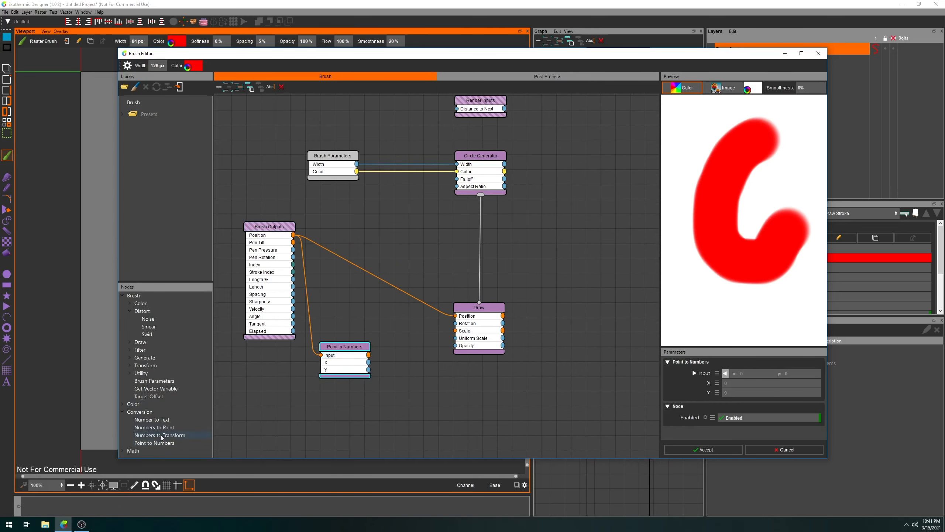
Add a Numbers to Point node driving the Draw node's Position, and move Point to Numbers beneath Brush Outputs.
{"action": "left_click_drag", "start_coordinate": [153, 427], "coordinate": [401, 357]}
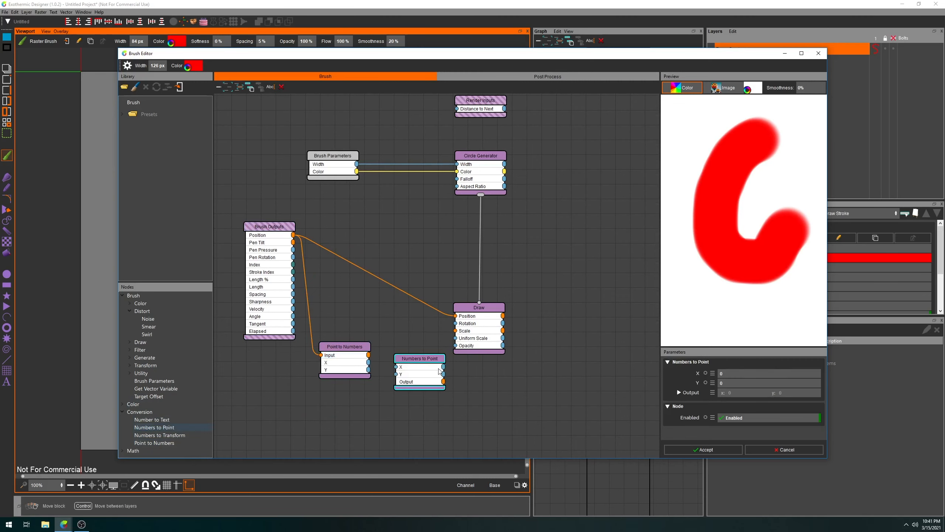
{"action": "mouse_move", "coordinate": [443, 381]}
{"action": "left_mouse_down"}
{"action": "mouse_move", "coordinate": [466, 317]}
{"action": "mouse_move", "coordinate": [456, 316]}
{"action": "left_mouse_up"}
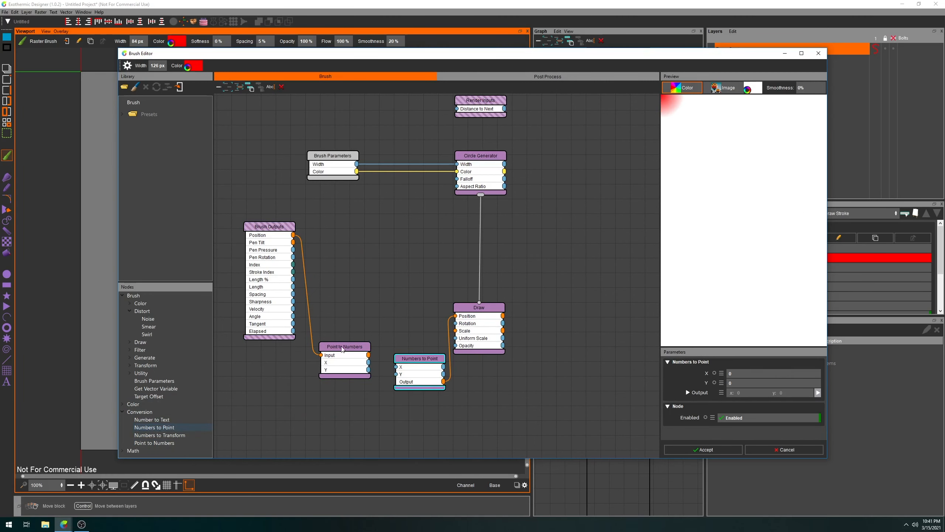
{"action": "left_click_drag", "start_coordinate": [343, 349], "coordinate": [275, 366]}
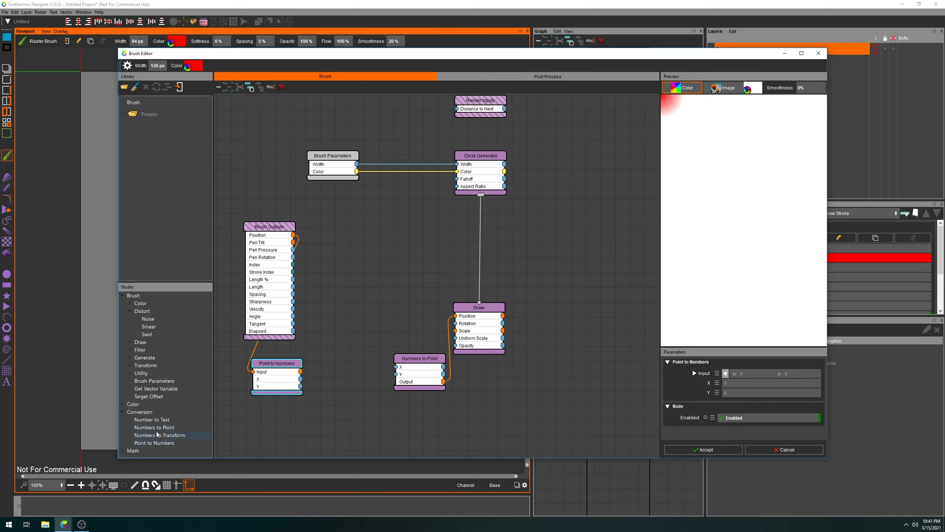
Route X from Point to Numbers through a new Round Number node into Numbers to Point, and connect Y directly.
{"action": "left_click", "coordinate": [122, 450]}
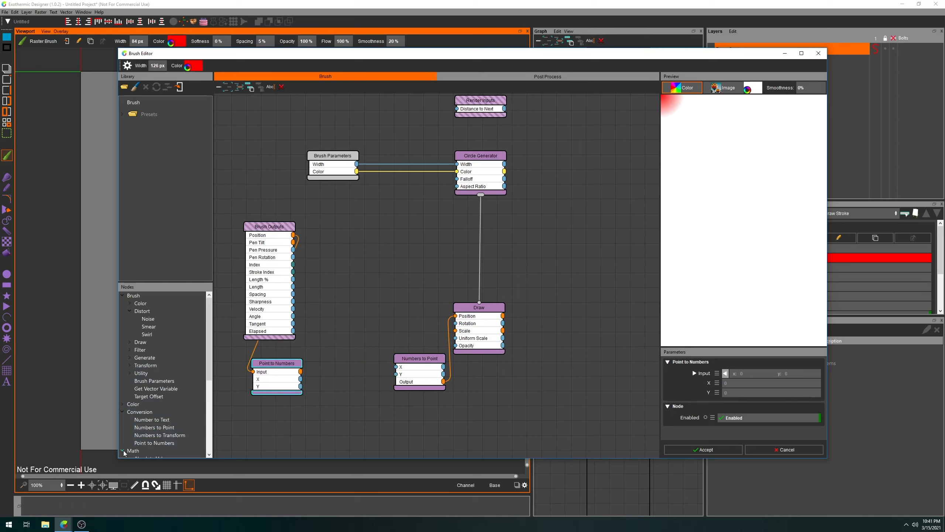
{"action": "scroll", "coordinate": [147, 399], "scroll_direction": "down", "scroll_amount": 4}
{"action": "scroll", "coordinate": [147, 398], "scroll_direction": "down", "scroll_amount": 2}
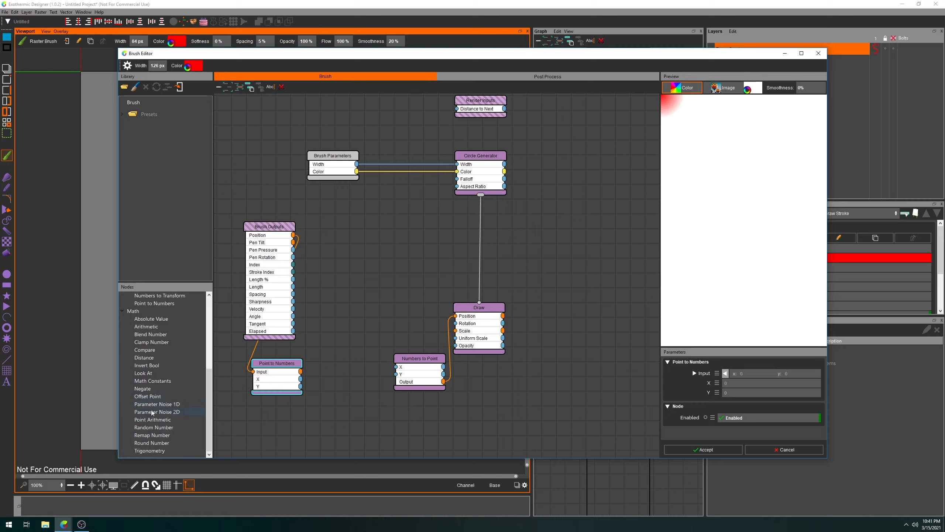
{"action": "mouse_move", "coordinate": [154, 443]}
{"action": "left_mouse_down"}
{"action": "mouse_move", "coordinate": [344, 366]}
{"action": "mouse_move", "coordinate": [322, 378]}
{"action": "mouse_move", "coordinate": [376, 382]}
{"action": "mouse_move", "coordinate": [396, 367]}
{"action": "mouse_move", "coordinate": [360, 320]}
{"action": "left_mouse_up"}
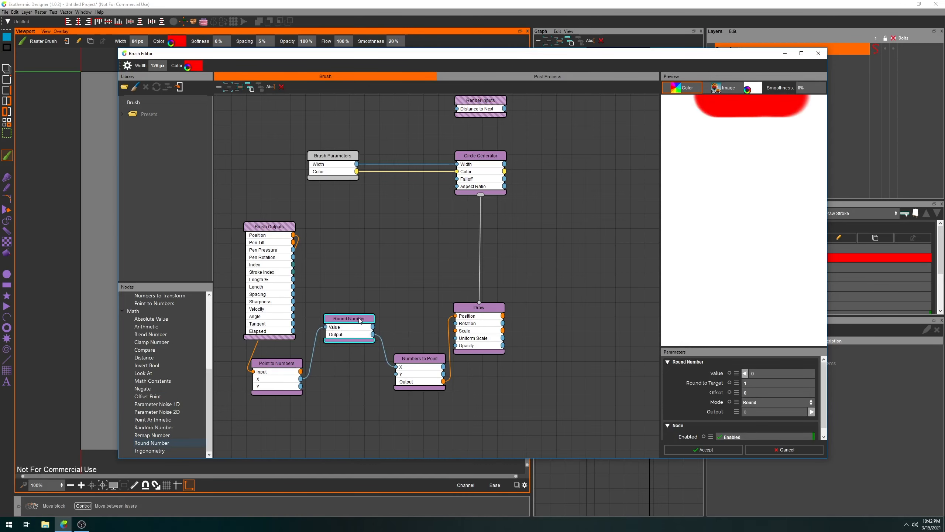
{"action": "left_click_drag", "start_coordinate": [301, 386], "coordinate": [395, 377]}
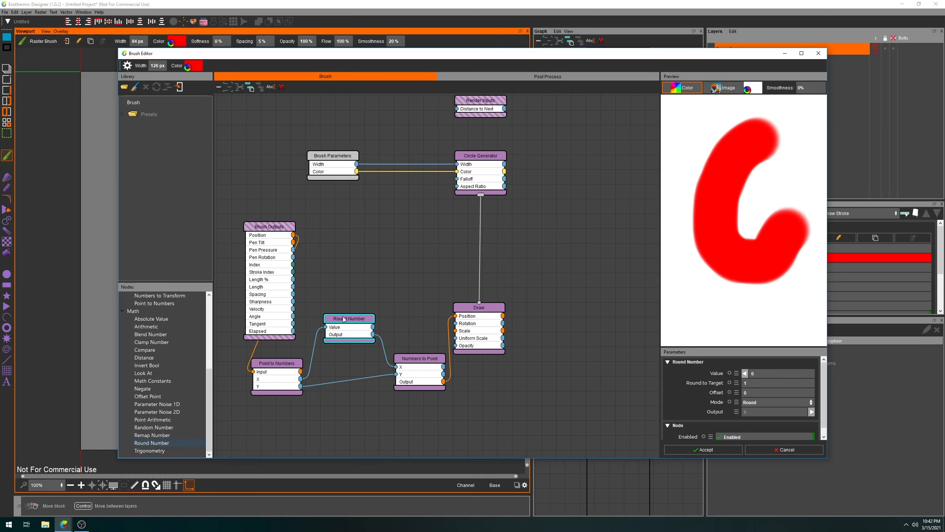
{"action": "left_click_drag", "start_coordinate": [348, 323], "coordinate": [347, 324]}
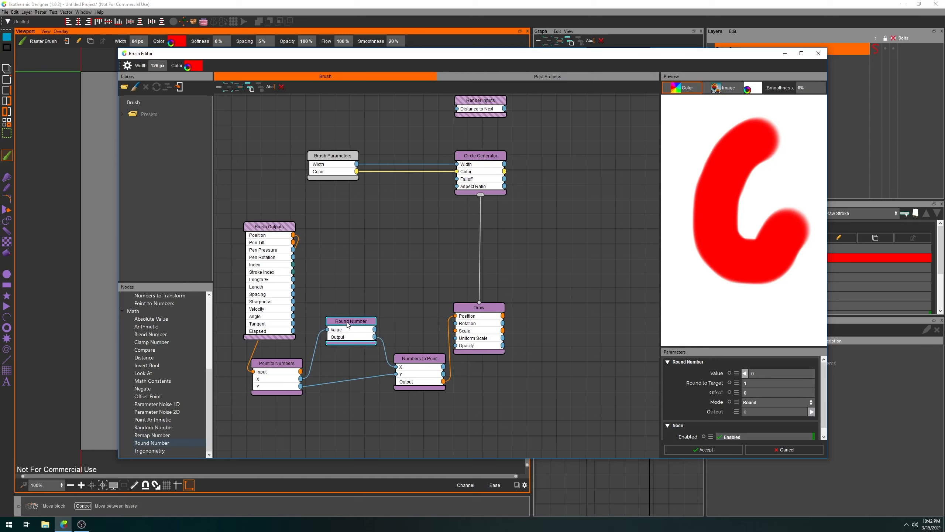
Set the Round Number node's Round to Target to 43 and the brush width to 33 px.
{"action": "left_click_drag", "start_coordinate": [749, 383], "coordinate": [765, 383]}
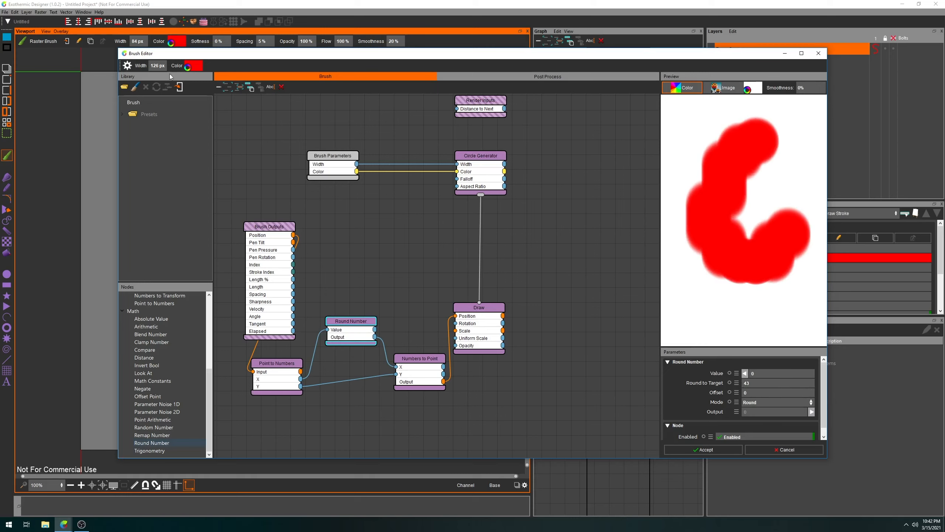
{"action": "left_click_drag", "start_coordinate": [157, 65], "coordinate": [140, 65]}
{"action": "left_click_drag", "start_coordinate": [157, 65], "coordinate": [149, 65]}
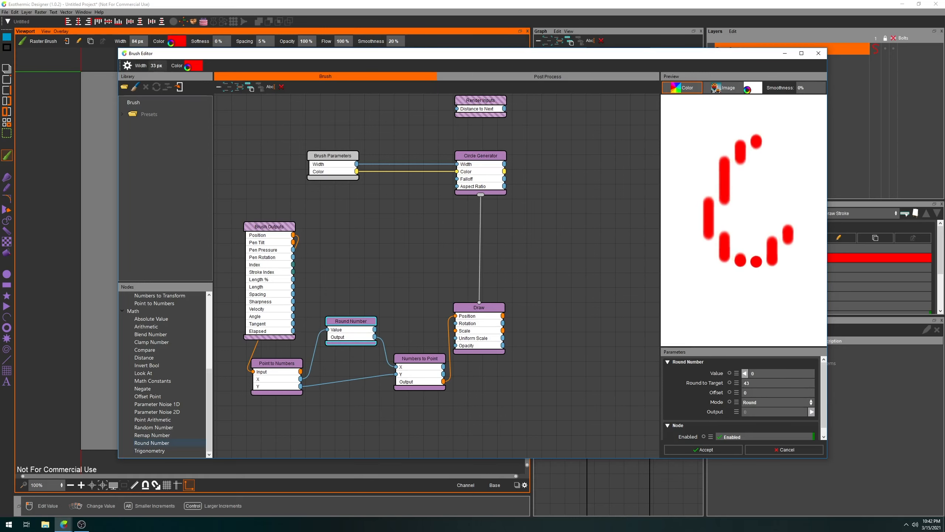
Paint a preview stroke, then route Y from Point to Numbers through a second Round Number node into Numbers to Point.
{"action": "mouse_move", "coordinate": [773, 133]}
{"action": "left_mouse_down"}
{"action": "mouse_move", "coordinate": [709, 175]}
{"action": "mouse_move", "coordinate": [772, 231]}
{"action": "mouse_move", "coordinate": [741, 285]}
{"action": "mouse_move", "coordinate": [696, 287]}
{"action": "left_mouse_up"}
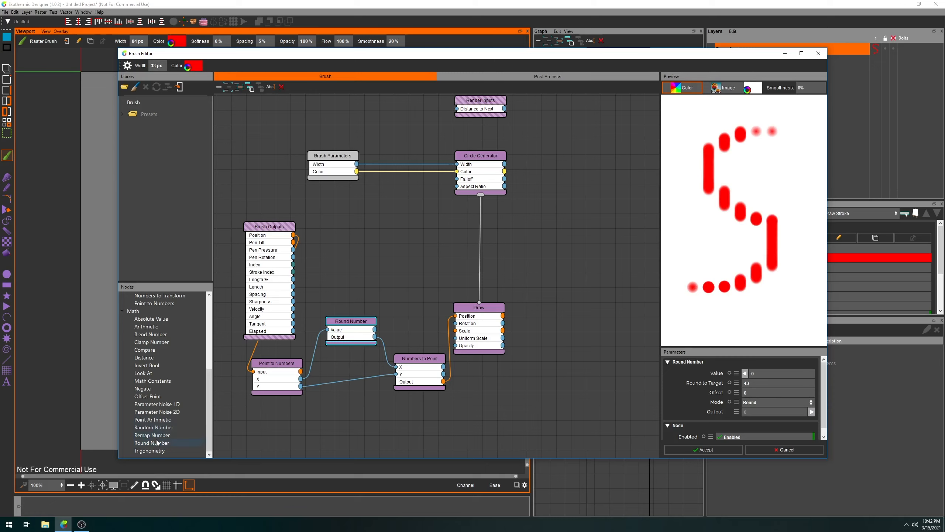
{"action": "left_click_drag", "start_coordinate": [158, 443], "coordinate": [359, 408]}
{"action": "left_click_drag", "start_coordinate": [301, 386], "coordinate": [397, 374]}
{"action": "left_click_drag", "start_coordinate": [365, 410], "coordinate": [362, 404]}
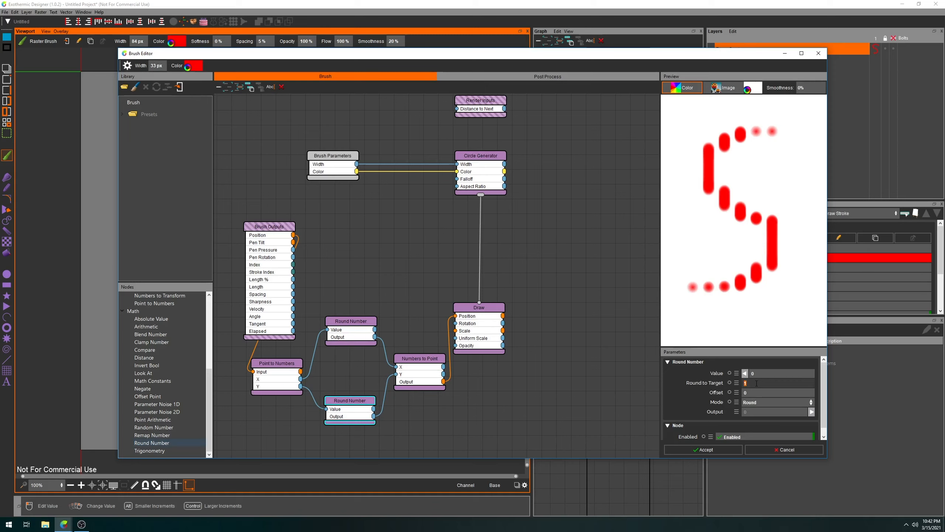
Set Round to Target to 33 on both Round Number nodes and reduce the brush width to 29 px.
{"action": "key", "text": "Return"}
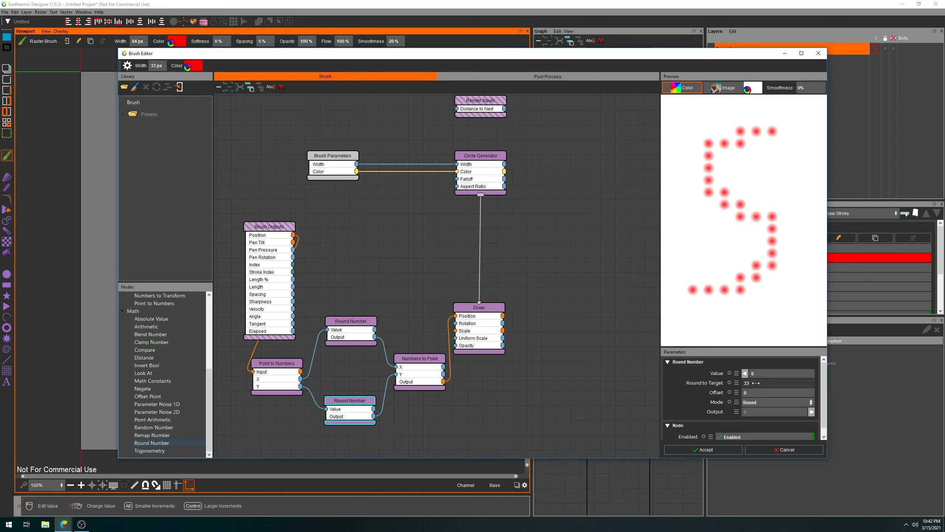
{"action": "left_click", "coordinate": [346, 328]}
{"action": "left_click", "coordinate": [764, 382]}
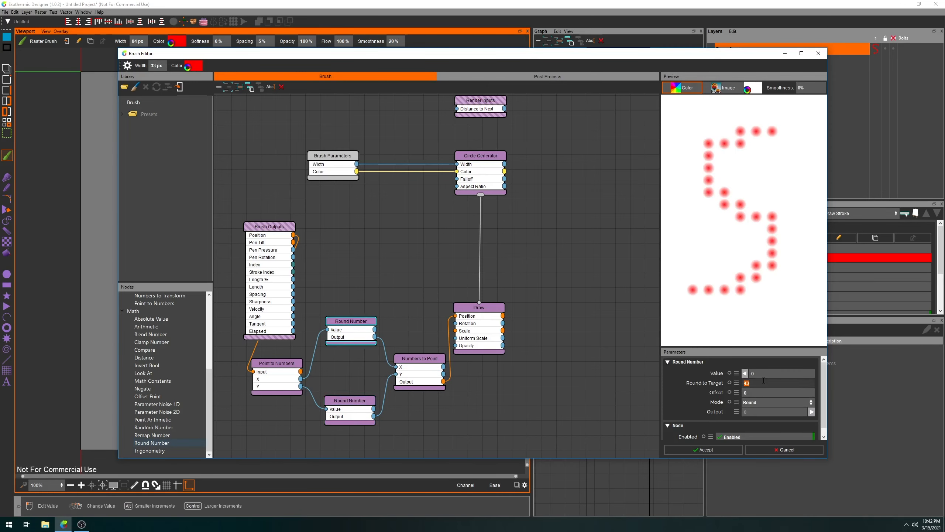
{"action": "type", "text": "33"}
{"action": "key", "text": "Return"}
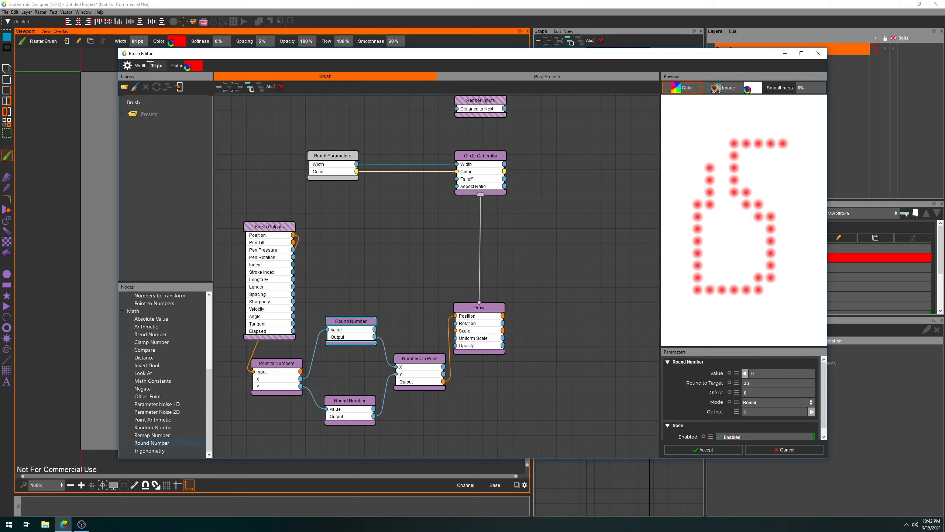
{"action": "mouse_move", "coordinate": [157, 65]}
{"action": "left_mouse_down"}
{"action": "mouse_move", "coordinate": [174, 65]}
{"action": "mouse_move", "coordinate": [146, 65]}
{"action": "mouse_move", "coordinate": [166, 65]}
{"action": "mouse_move", "coordinate": [156, 66]}
{"action": "left_mouse_up"}
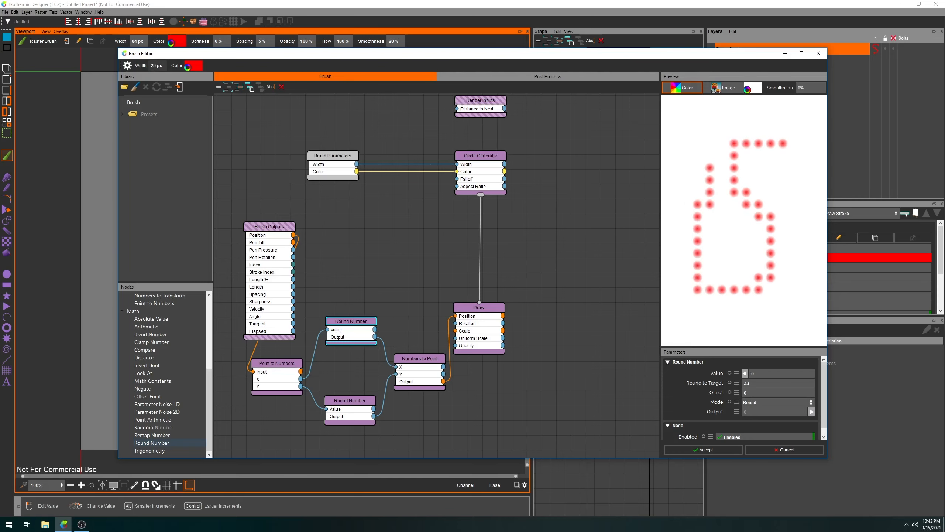
Expose the Round to Target parameter on both Round Number nodes and drive it from the Brush Parameters Width.
{"action": "right_click", "coordinate": [350, 323]}
{"action": "mouse_move", "coordinate": [380, 353]}
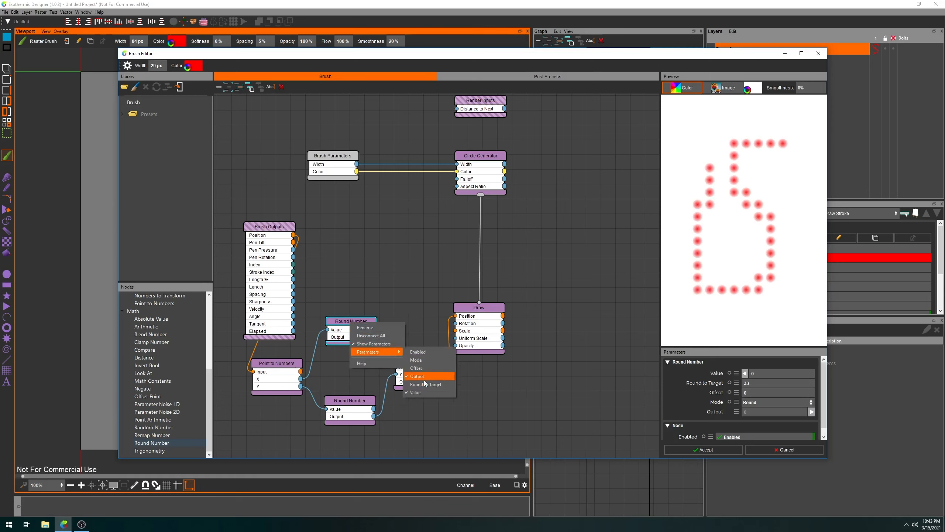
{"action": "left_click", "coordinate": [428, 376]}
{"action": "right_click", "coordinate": [366, 402]}
{"action": "mouse_move", "coordinate": [395, 432]}
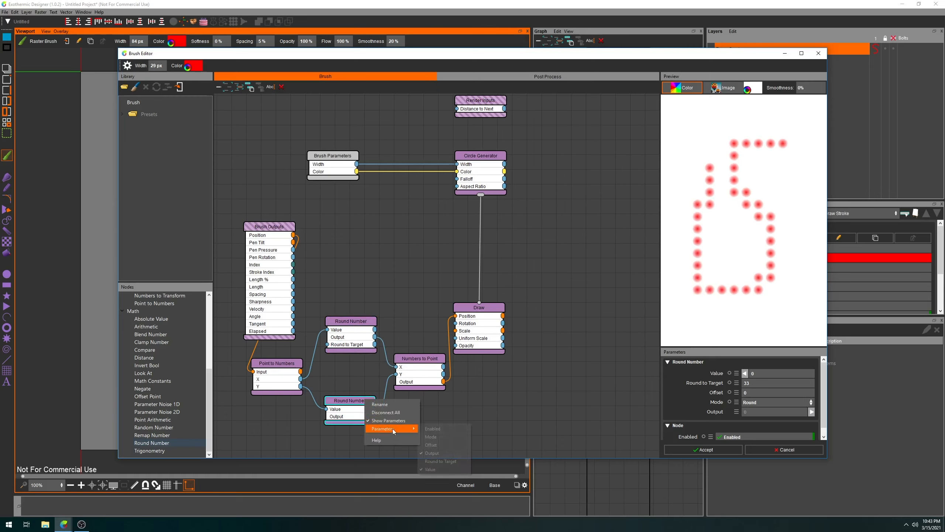
{"action": "left_click", "coordinate": [431, 462]}
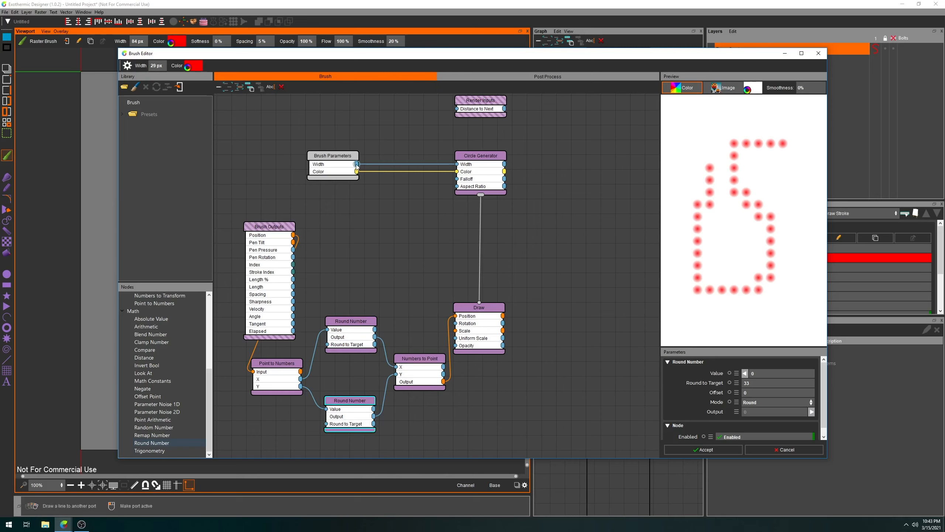
{"action": "left_click_drag", "start_coordinate": [357, 164], "coordinate": [367, 345]}
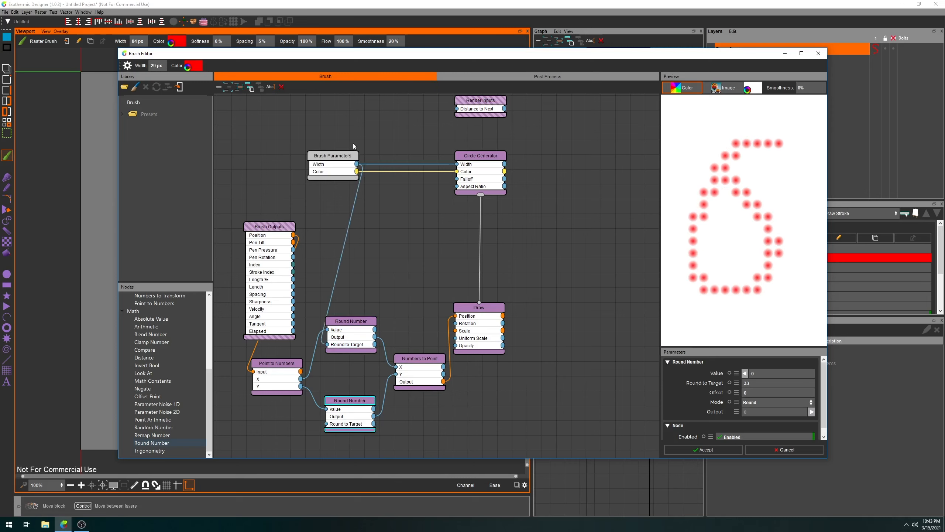
{"action": "left_click_drag", "start_coordinate": [374, 282], "coordinate": [326, 424]}
Set the brush width to 50 px and accept the brush.
{"action": "scroll", "coordinate": [157, 65], "scroll_direction": "up", "scroll_amount": 10}
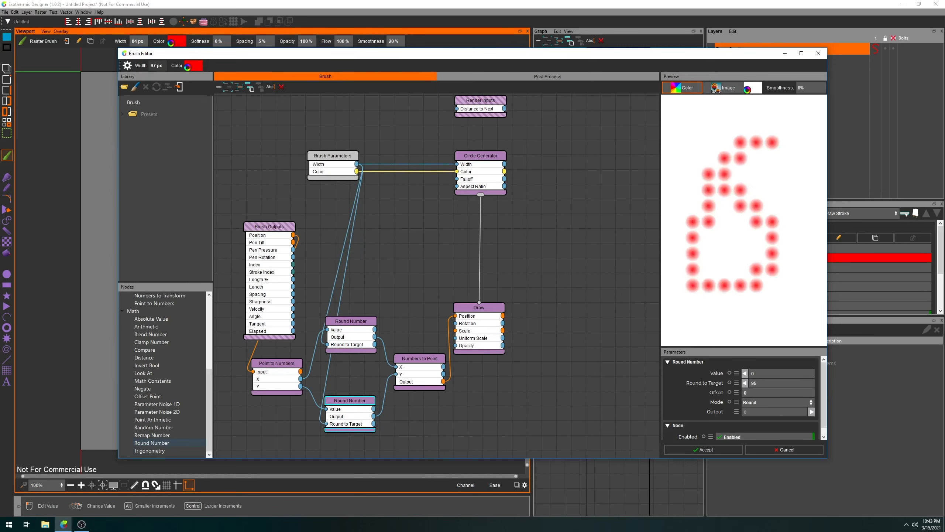
{"action": "scroll", "coordinate": [156, 66], "scroll_direction": "down", "scroll_amount": 6}
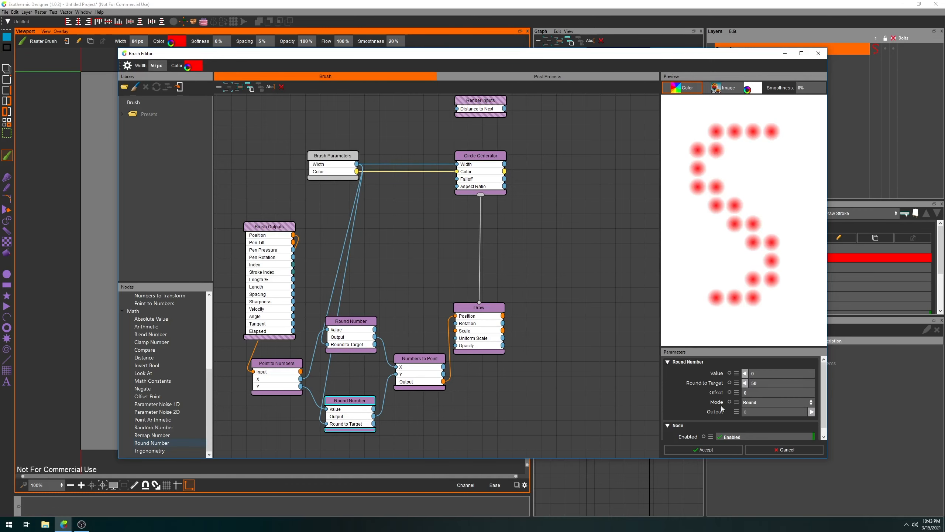
{"action": "left_click", "coordinate": [711, 450]}
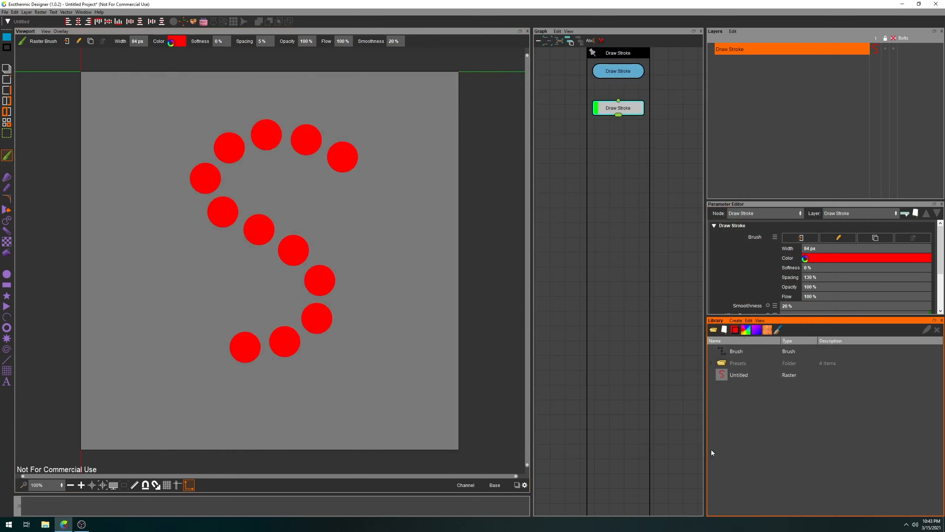
Create a new brush and feed the Circle Generator's Color from a new Sample Gradient node, moving Brush Outputs aside.
{"action": "left_click", "coordinate": [779, 331]}
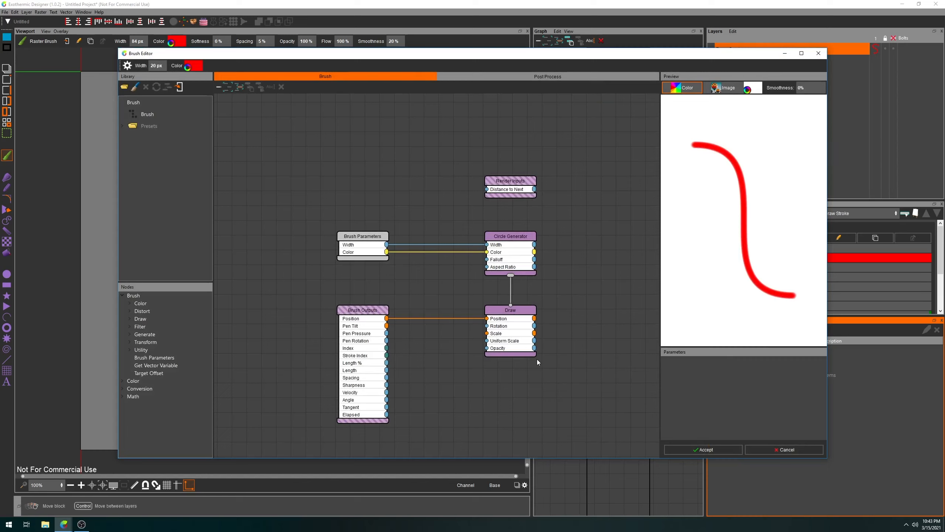
{"action": "left_click", "coordinate": [124, 381]}
{"action": "mouse_move", "coordinate": [152, 411]}
{"action": "left_mouse_down"}
{"action": "mouse_move", "coordinate": [436, 373]}
{"action": "mouse_move", "coordinate": [432, 281]}
{"action": "left_mouse_up"}
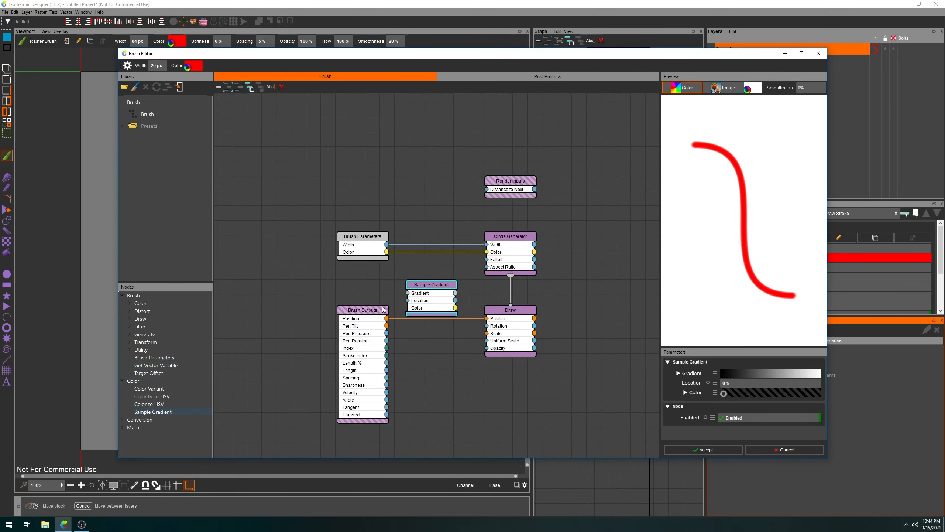
{"action": "left_click_drag", "start_coordinate": [370, 315], "coordinate": [302, 333]}
{"action": "mouse_move", "coordinate": [426, 289]}
{"action": "left_mouse_down"}
{"action": "mouse_move", "coordinate": [389, 288]}
{"action": "mouse_move", "coordinate": [461, 292]}
{"action": "mouse_move", "coordinate": [503, 254]}
{"action": "left_mouse_up"}
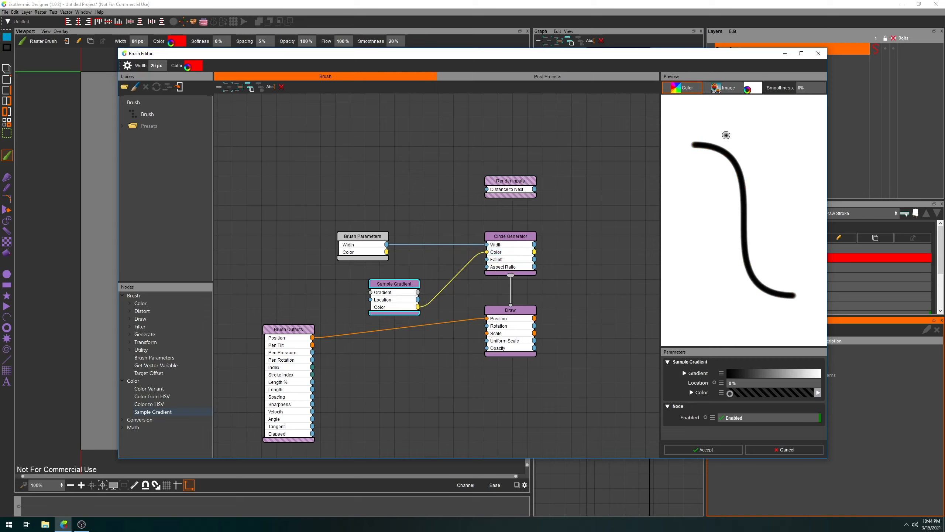
Set the brush width to 58 px and drive the Sample Gradient's Location from the Brush Outputs Length %, testing with preview strokes.
{"action": "mouse_move", "coordinate": [726, 135]}
{"action": "left_mouse_down"}
{"action": "mouse_move", "coordinate": [765, 158]}
{"action": "mouse_move", "coordinate": [740, 262]}
{"action": "left_mouse_up"}
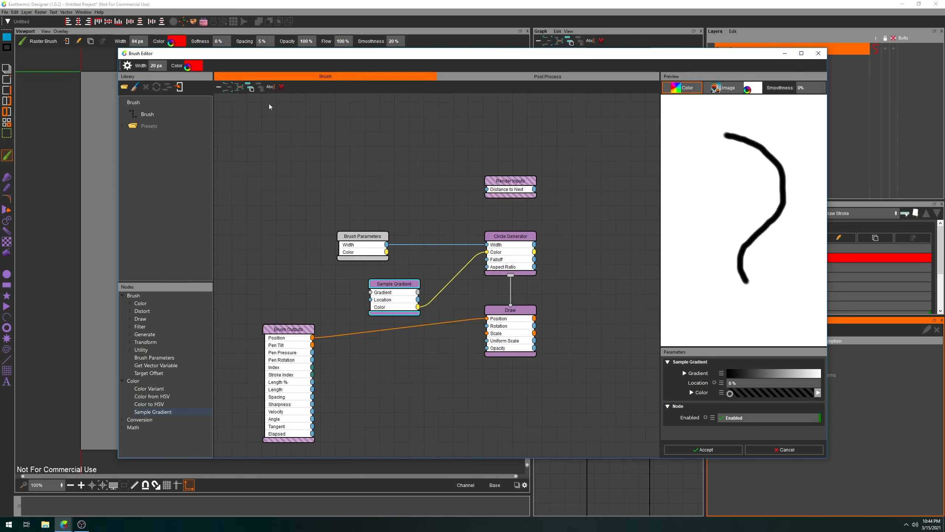
{"action": "scroll", "coordinate": [157, 65], "scroll_direction": "up", "scroll_amount": 7}
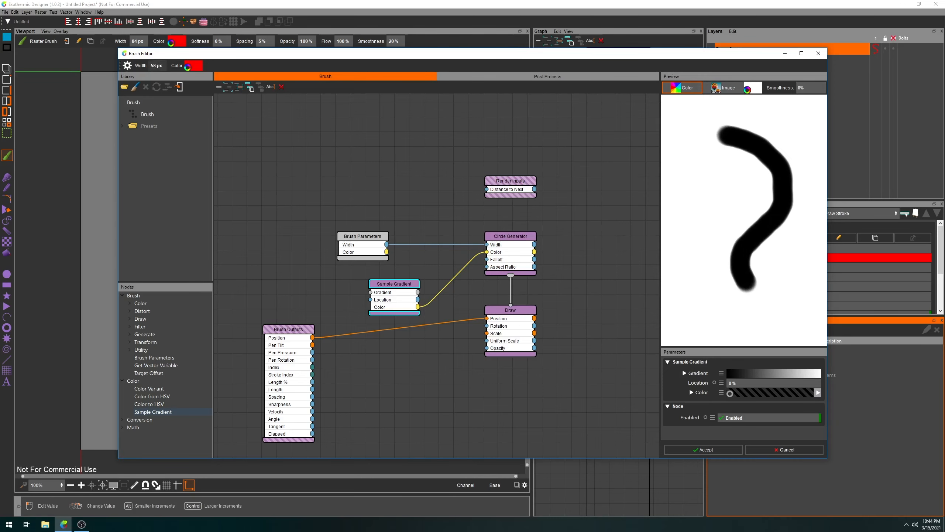
{"action": "scroll", "coordinate": [157, 66], "scroll_direction": "up", "scroll_amount": 1}
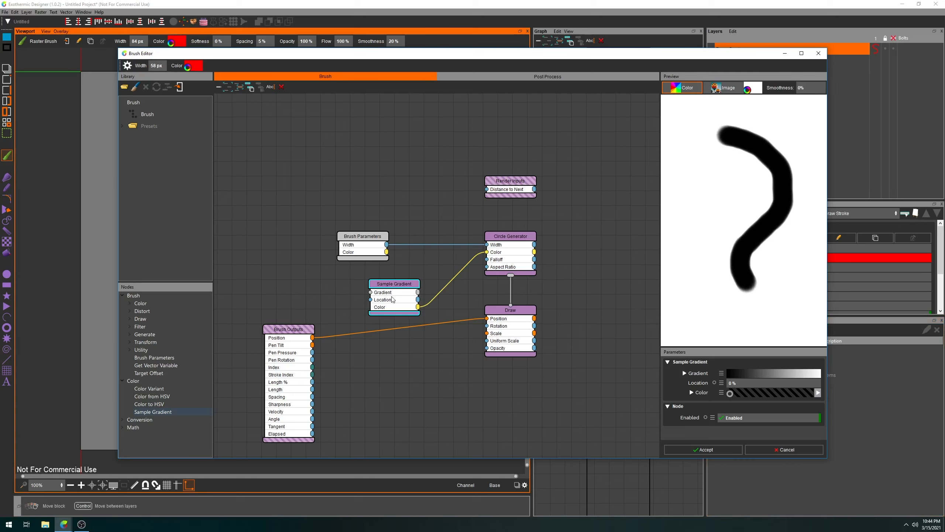
{"action": "mouse_move", "coordinate": [396, 287]}
{"action": "left_mouse_down"}
{"action": "mouse_move", "coordinate": [406, 285]}
{"action": "mouse_move", "coordinate": [350, 355]}
{"action": "mouse_move", "coordinate": [336, 391]}
{"action": "mouse_move", "coordinate": [313, 383]}
{"action": "left_mouse_up"}
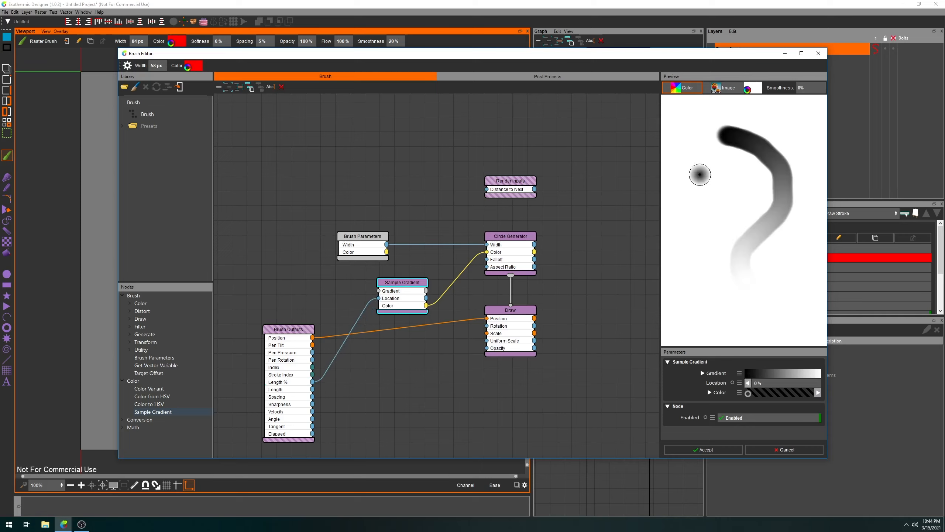
{"action": "mouse_move", "coordinate": [711, 138]}
{"action": "left_mouse_down"}
{"action": "mouse_move", "coordinate": [767, 165]}
{"action": "mouse_move", "coordinate": [719, 235]}
{"action": "mouse_move", "coordinate": [757, 282]}
{"action": "left_mouse_up"}
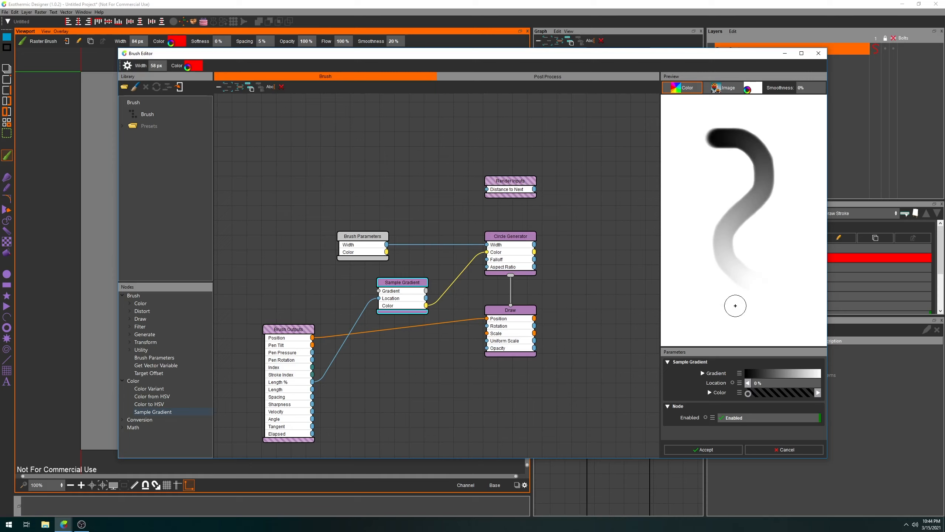
Change the Sample Gradient's gradient to the green preset and paint test strokes in the preview.
{"action": "left_click", "coordinate": [769, 373]}
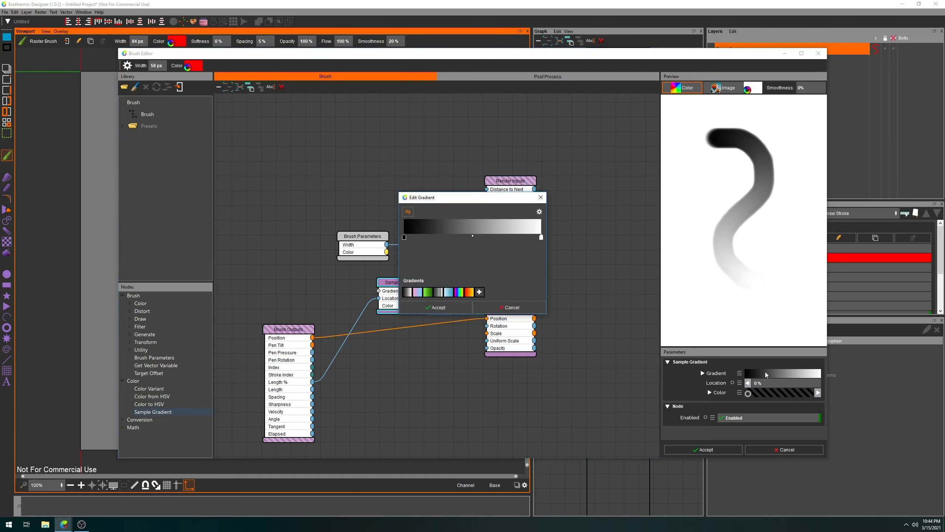
{"action": "left_click", "coordinate": [429, 293]}
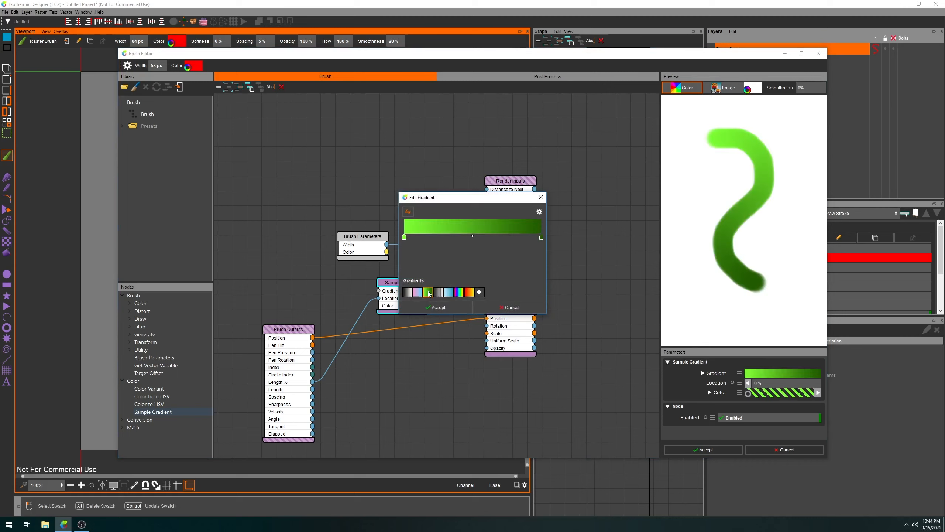
{"action": "left_click", "coordinate": [438, 309]}
{"action": "mouse_move", "coordinate": [769, 136]}
{"action": "left_mouse_down"}
{"action": "mouse_move", "coordinate": [730, 144]}
{"action": "mouse_move", "coordinate": [730, 244]}
{"action": "mouse_move", "coordinate": [720, 203]}
{"action": "left_mouse_up"}
{"action": "mouse_move", "coordinate": [724, 147]}
{"action": "left_mouse_down"}
{"action": "mouse_move", "coordinate": [762, 152]}
{"action": "mouse_move", "coordinate": [738, 258]}
{"action": "mouse_move", "coordinate": [745, 179]}
{"action": "mouse_move", "coordinate": [763, 140]}
{"action": "left_mouse_up"}
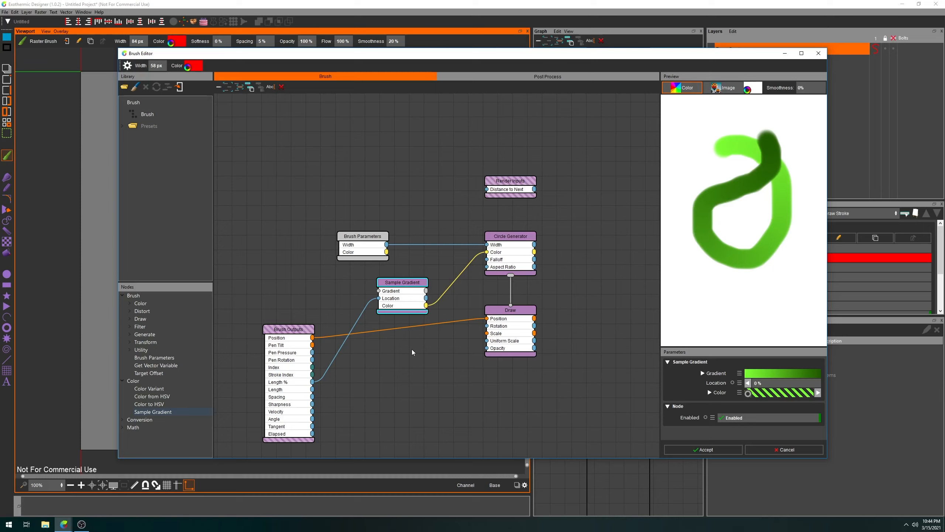
Add a Random Number node beside Brush Outputs and connect its Output to the Sample Gradient's Location.
{"action": "left_click", "coordinate": [122, 428]}
{"action": "scroll", "coordinate": [123, 428], "scroll_direction": "down", "scroll_amount": 4}
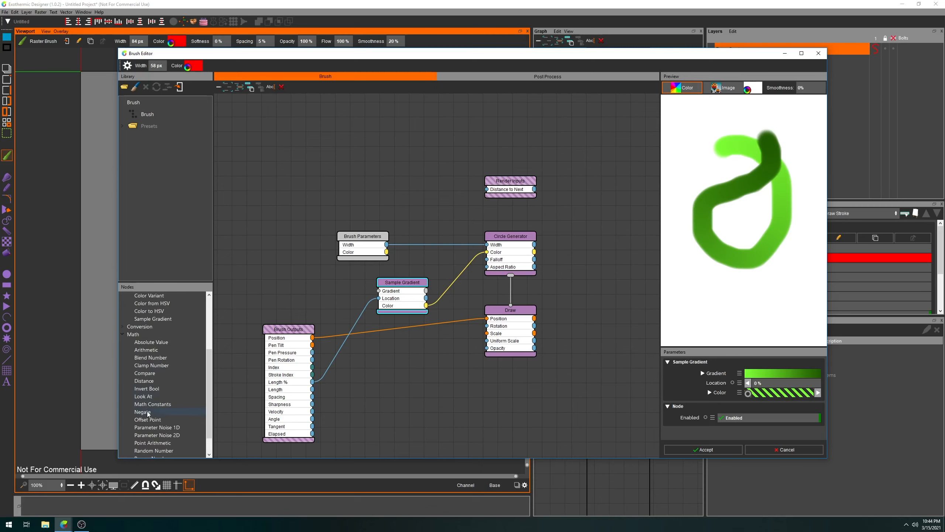
{"action": "scroll", "coordinate": [148, 413], "scroll_direction": "down", "scroll_amount": 1}
{"action": "mouse_move", "coordinate": [153, 428]}
{"action": "left_mouse_down"}
{"action": "mouse_move", "coordinate": [193, 428]}
{"action": "mouse_move", "coordinate": [398, 367]}
{"action": "mouse_move", "coordinate": [386, 370]}
{"action": "mouse_move", "coordinate": [411, 310]}
{"action": "mouse_move", "coordinate": [401, 302]}
{"action": "left_mouse_up"}
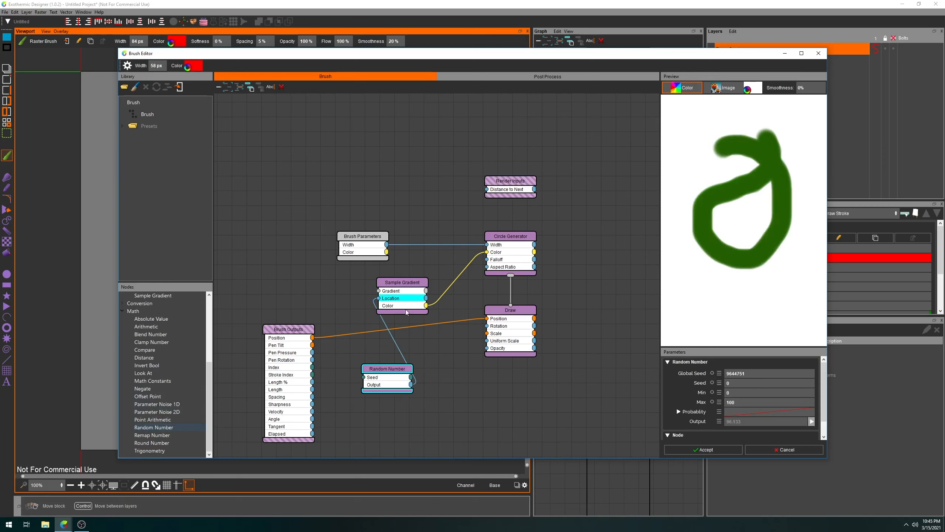
{"action": "left_click_drag", "start_coordinate": [385, 371], "coordinate": [375, 384]}
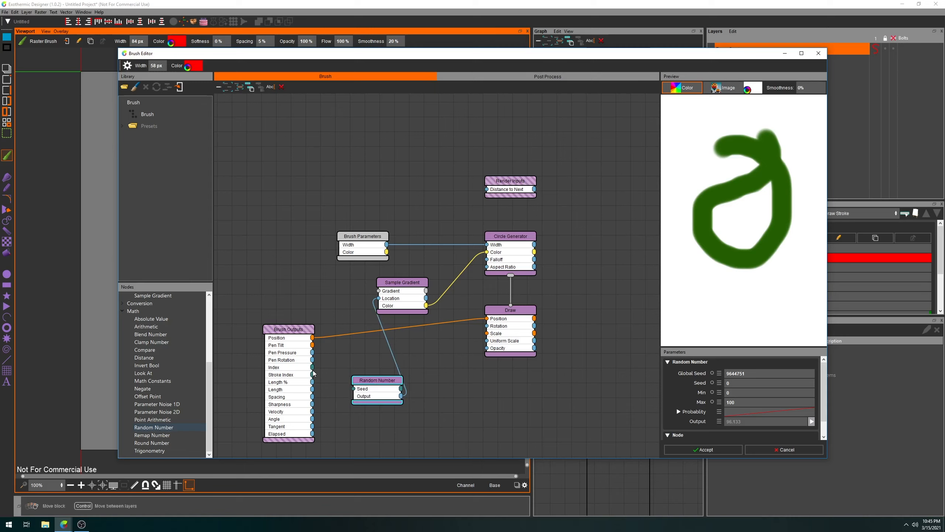
Connect the Brush Outputs Stroke Index to the Random Number's Seed and paint several preview strokes to compare their colors.
{"action": "left_click_drag", "start_coordinate": [319, 379], "coordinate": [363, 390]}
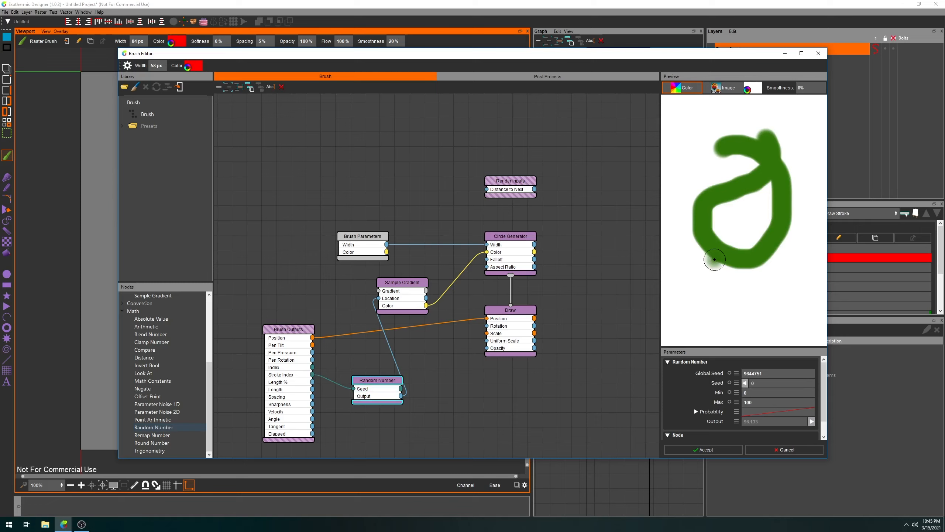
{"action": "left_click_drag", "start_coordinate": [758, 144], "coordinate": [727, 254]}
{"action": "left_click_drag", "start_coordinate": [718, 158], "coordinate": [739, 255]}
{"action": "mouse_move", "coordinate": [761, 140]}
{"action": "left_mouse_down"}
{"action": "mouse_move", "coordinate": [730, 180]}
{"action": "mouse_move", "coordinate": [735, 244]}
{"action": "left_mouse_up"}
{"action": "left_click_drag", "start_coordinate": [710, 149], "coordinate": [746, 226]}
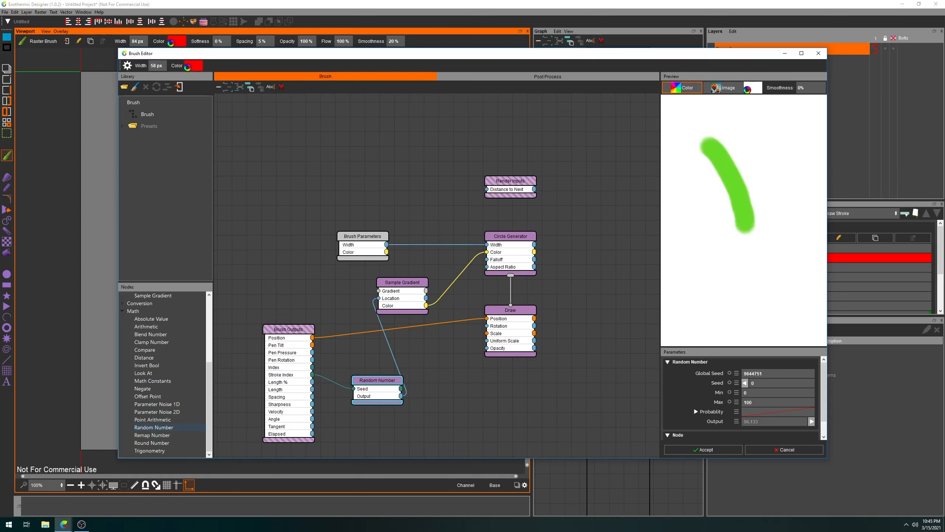
{"action": "left_click_drag", "start_coordinate": [754, 143], "coordinate": [735, 233]}
{"action": "mouse_move", "coordinate": [706, 166]}
{"action": "left_mouse_down"}
{"action": "mouse_move", "coordinate": [735, 185]}
{"action": "mouse_move", "coordinate": [754, 240]}
{"action": "left_mouse_up"}
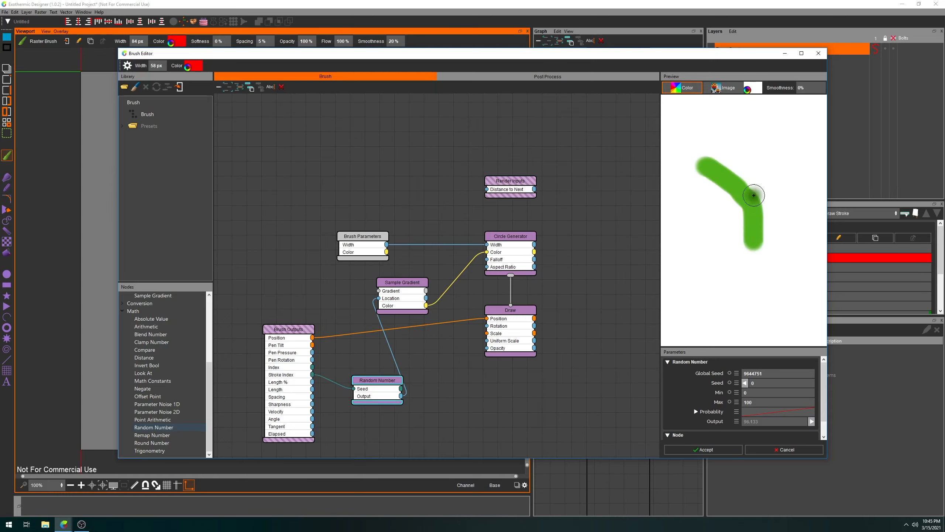
{"action": "mouse_move", "coordinate": [758, 156]}
{"action": "left_mouse_down"}
{"action": "mouse_move", "coordinate": [724, 220]}
{"action": "mouse_move", "coordinate": [725, 250]}
{"action": "left_mouse_up"}
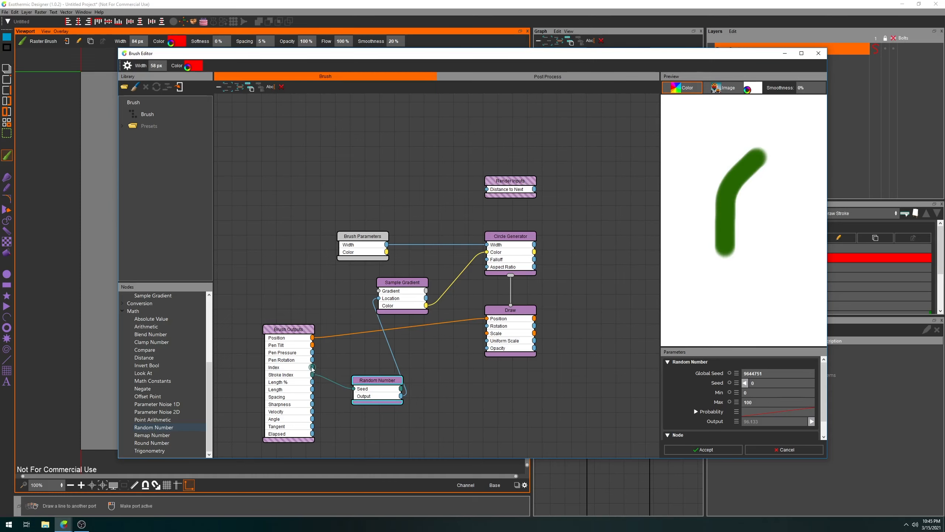
Drive the Random Number's Seed from the Brush Outputs Index and paint preview strokes to test it.
{"action": "left_click_drag", "start_coordinate": [312, 368], "coordinate": [362, 389]}
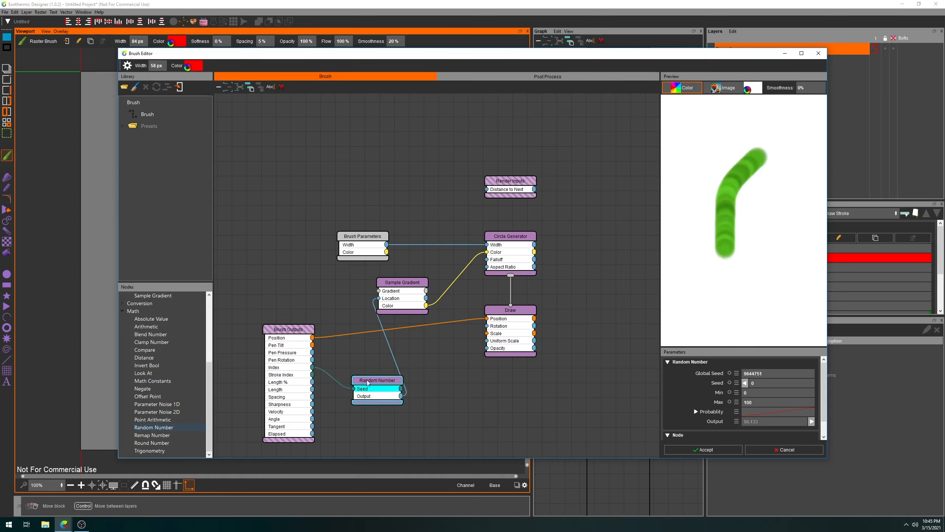
{"action": "mouse_move", "coordinate": [765, 143]}
{"action": "left_mouse_down"}
{"action": "mouse_move", "coordinate": [752, 146]}
{"action": "mouse_move", "coordinate": [712, 289]}
{"action": "left_mouse_up"}
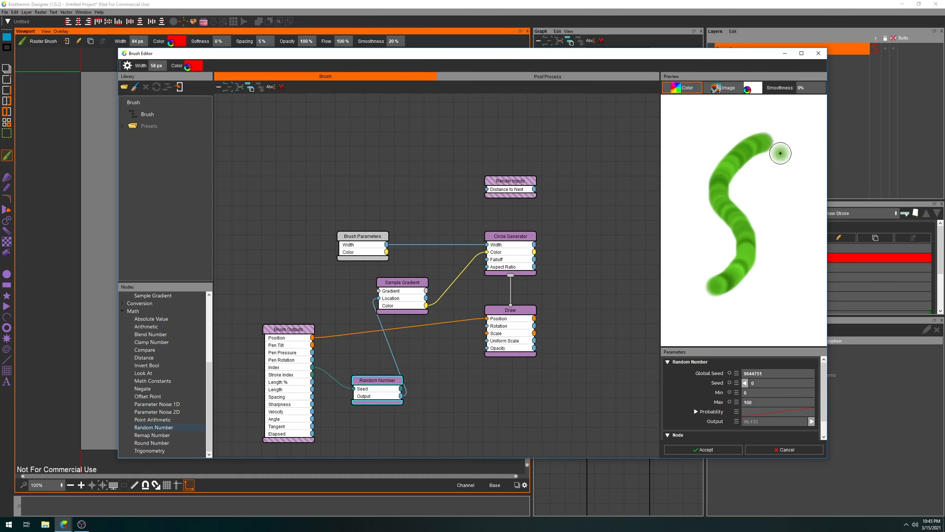
{"action": "mouse_move", "coordinate": [777, 134]}
{"action": "left_mouse_down"}
{"action": "mouse_move", "coordinate": [731, 186]}
{"action": "mouse_move", "coordinate": [712, 291]}
{"action": "mouse_move", "coordinate": [718, 281]}
{"action": "left_mouse_up"}
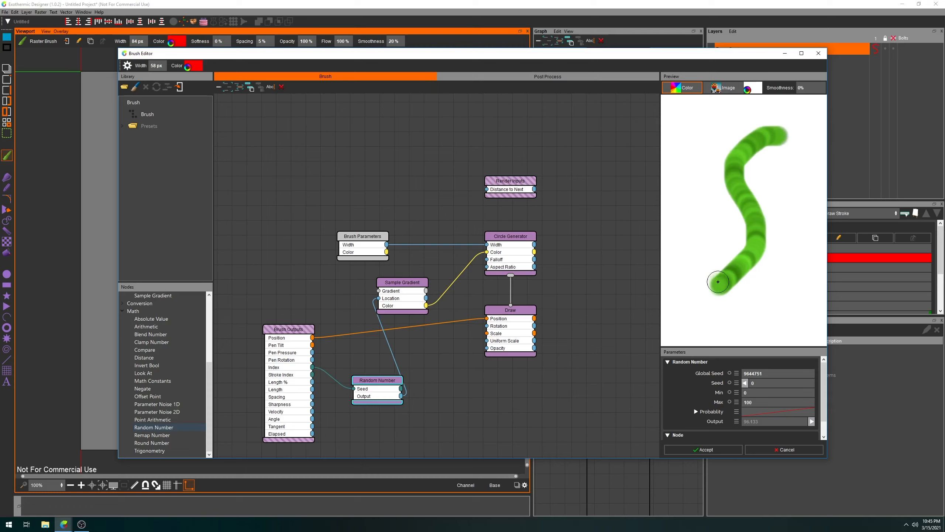
{"action": "mouse_move", "coordinate": [710, 161]}
{"action": "left_mouse_down"}
{"action": "mouse_move", "coordinate": [723, 233]}
{"action": "mouse_move", "coordinate": [781, 179]}
{"action": "mouse_move", "coordinate": [755, 160]}
{"action": "left_mouse_up"}
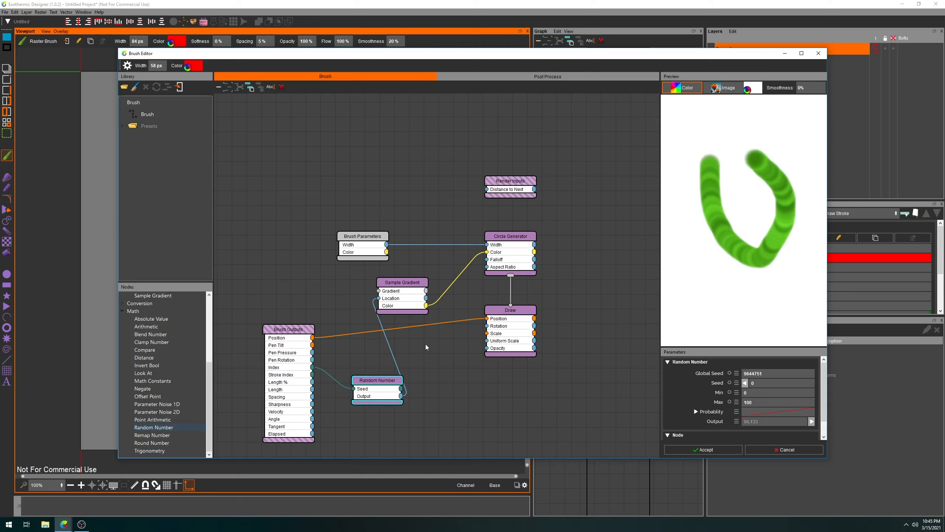
Replace the Random Number node with Parameter Noise 2D, fed by Brush Outputs Position and driving the Sample Gradient's Location.
{"action": "key", "text": "Delete"}
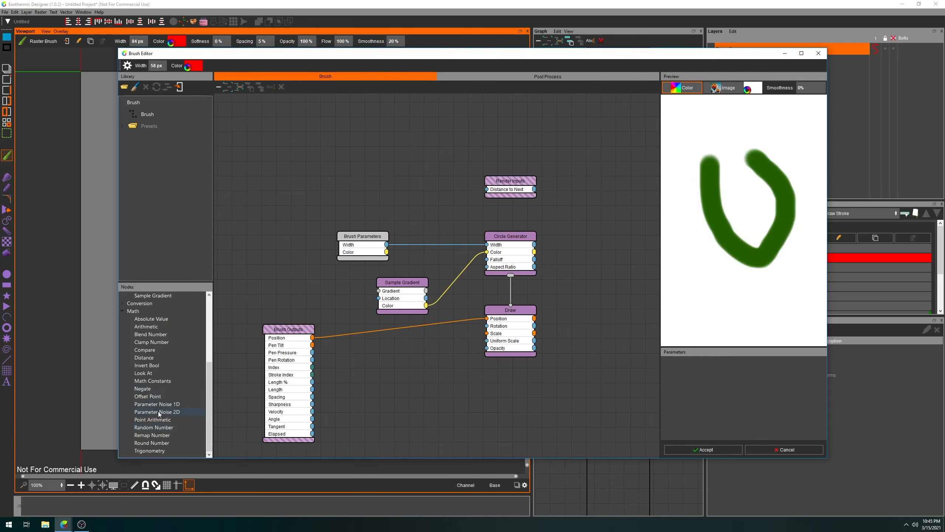
{"action": "left_click_drag", "start_coordinate": [158, 411], "coordinate": [372, 385]}
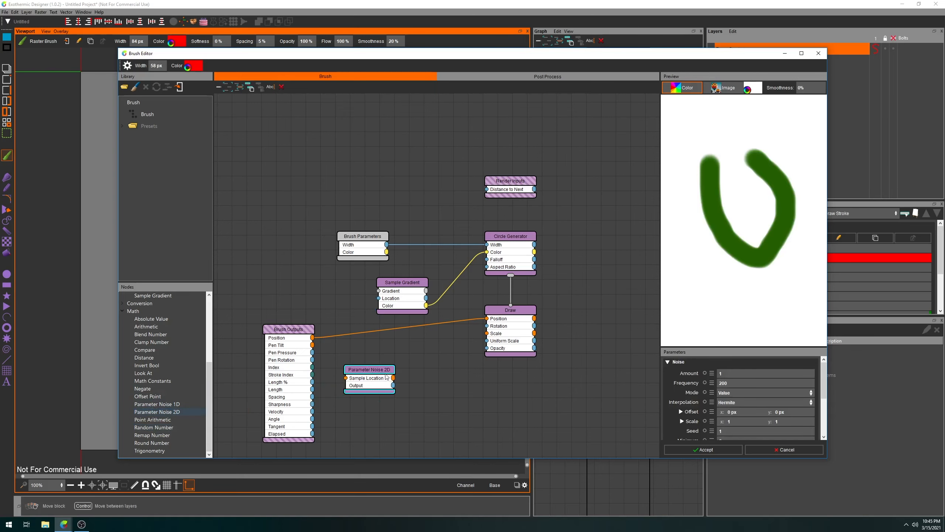
{"action": "left_click_drag", "start_coordinate": [317, 343], "coordinate": [312, 338]}
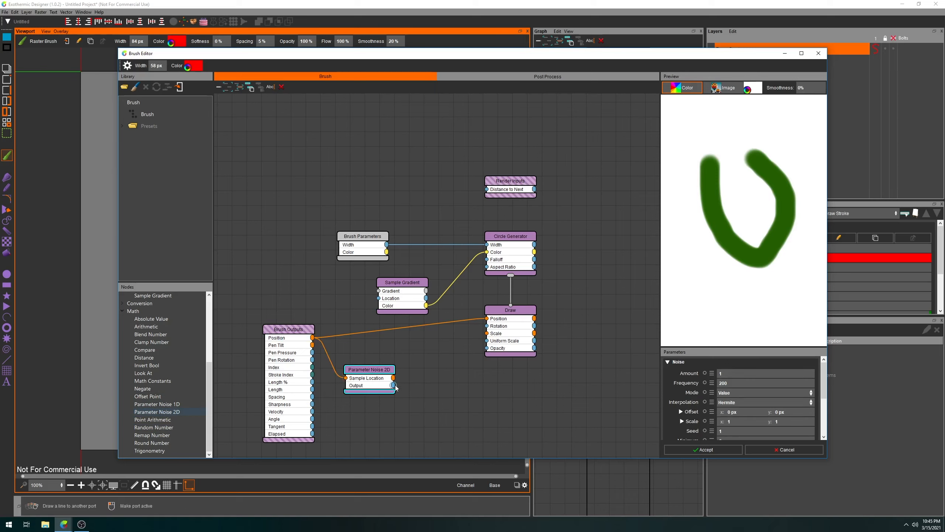
{"action": "left_click_drag", "start_coordinate": [394, 386], "coordinate": [405, 302]}
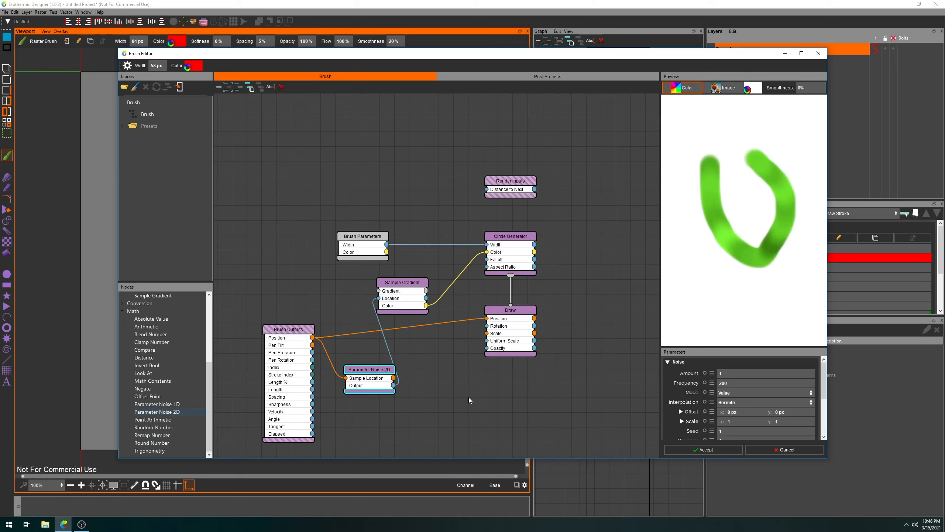
Paint an S-shaped test stroke in the preview and set the noise Frequency to 276.
{"action": "mouse_move", "coordinate": [761, 149]}
{"action": "left_mouse_down"}
{"action": "mouse_move", "coordinate": [718, 222]}
{"action": "mouse_move", "coordinate": [705, 308]}
{"action": "left_mouse_up"}
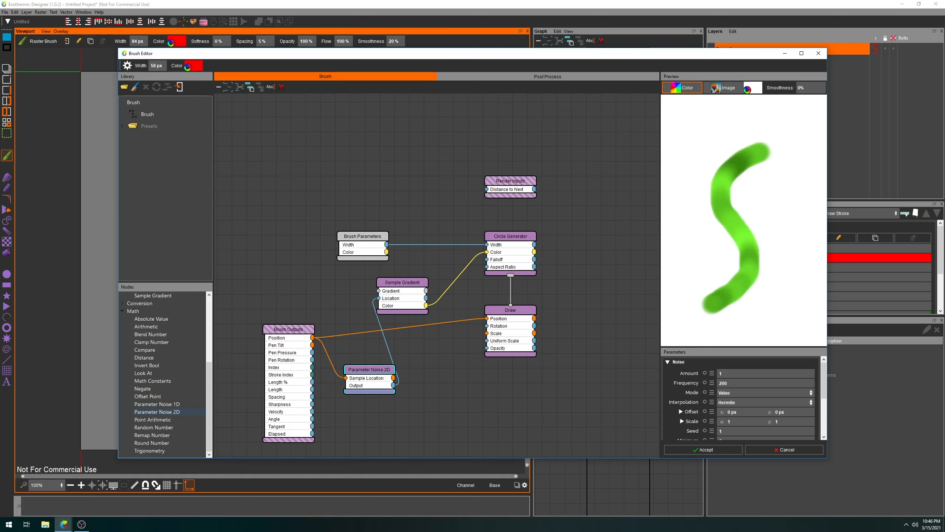
{"action": "scroll", "coordinate": [763, 383], "scroll_direction": "down", "scroll_amount": 12}
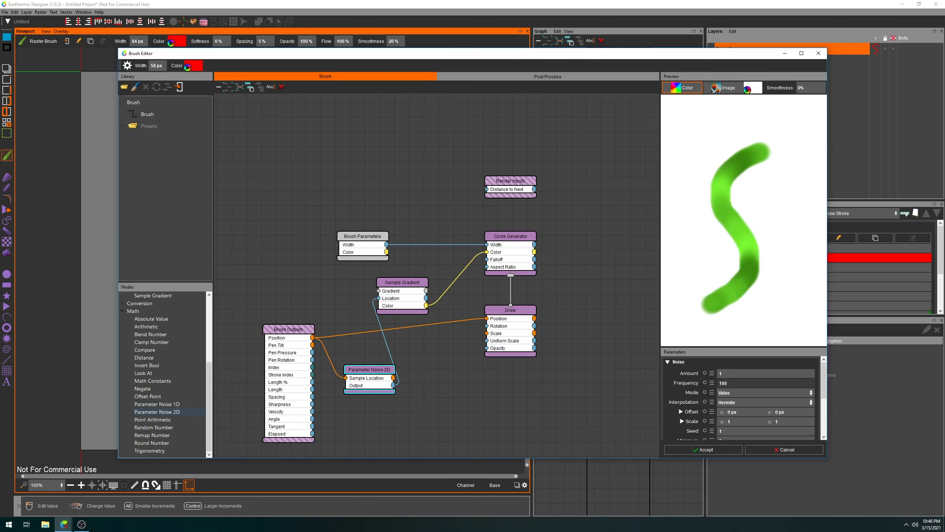
{"action": "scroll", "coordinate": [763, 383], "scroll_direction": "up", "scroll_amount": 12}
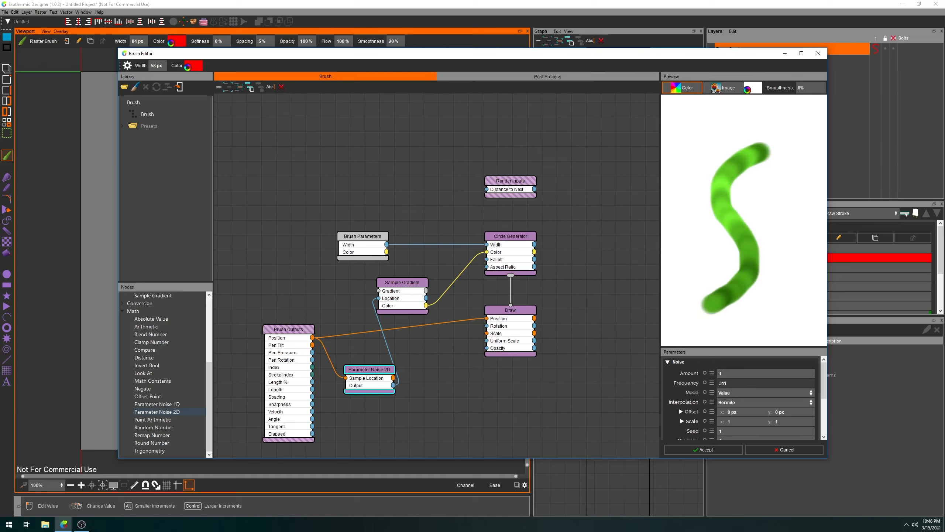
{"action": "scroll", "coordinate": [763, 383], "scroll_direction": "down", "scroll_amount": 5}
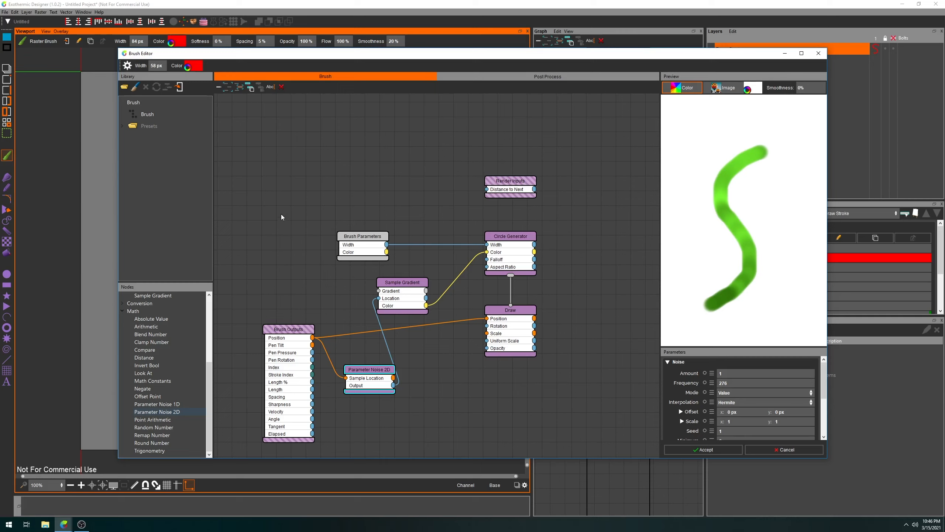
Remove the Color parameter from the brush settings and add a Gradient parameter.
{"action": "left_click", "coordinate": [128, 66]}
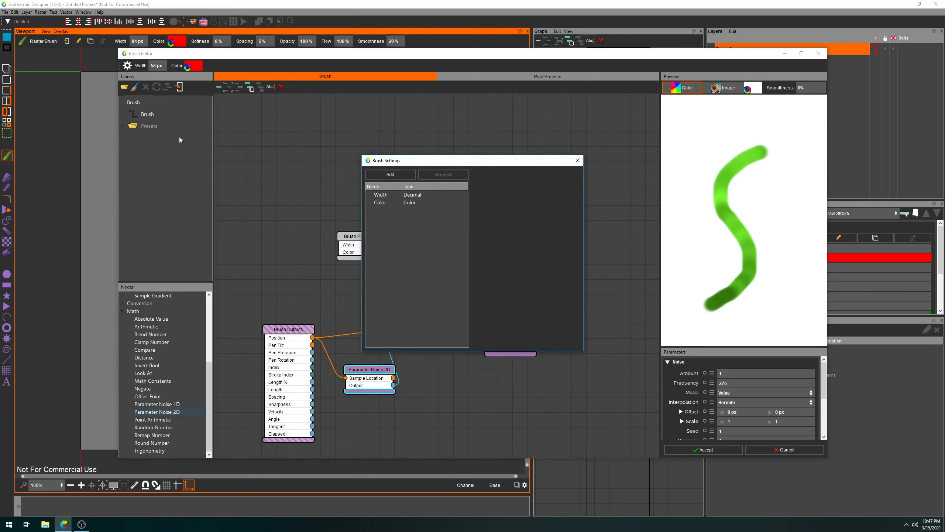
{"action": "left_click", "coordinate": [387, 203]}
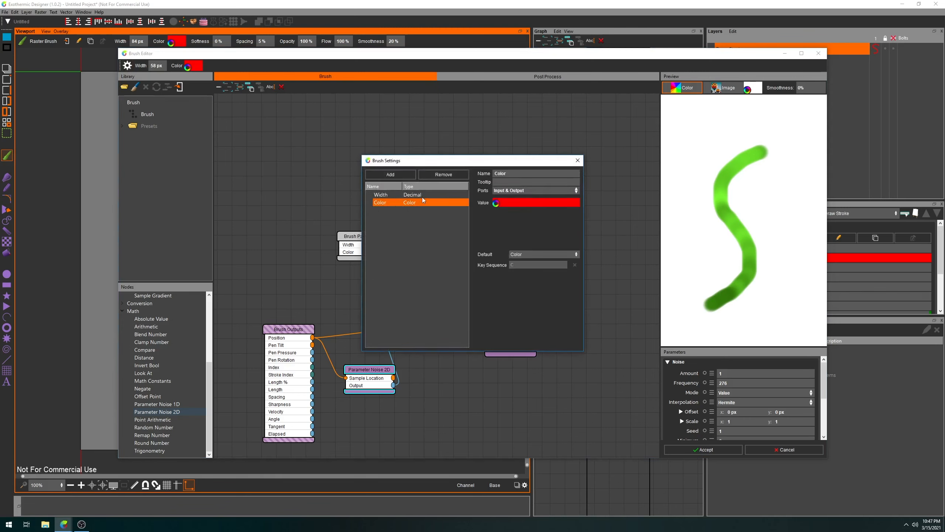
{"action": "left_click", "coordinate": [441, 177]}
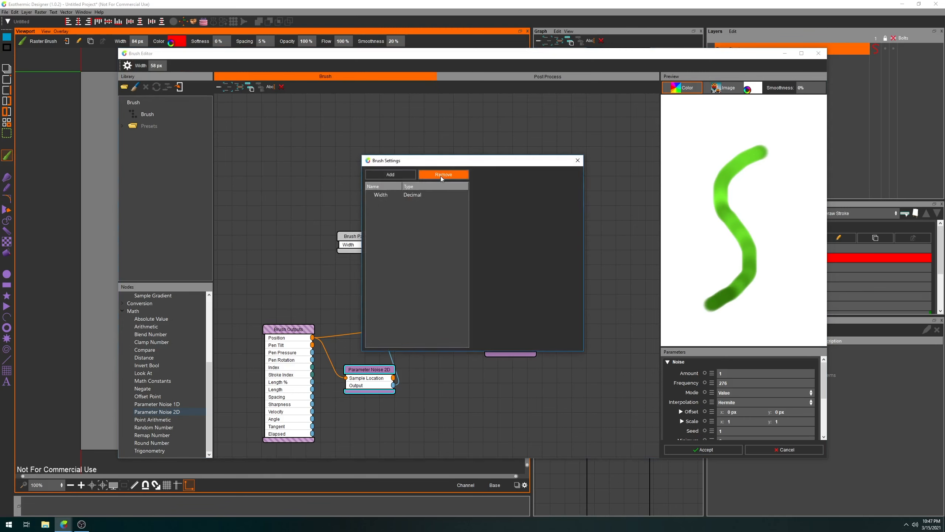
{"action": "left_click", "coordinate": [390, 175]}
{"action": "left_click", "coordinate": [385, 221]}
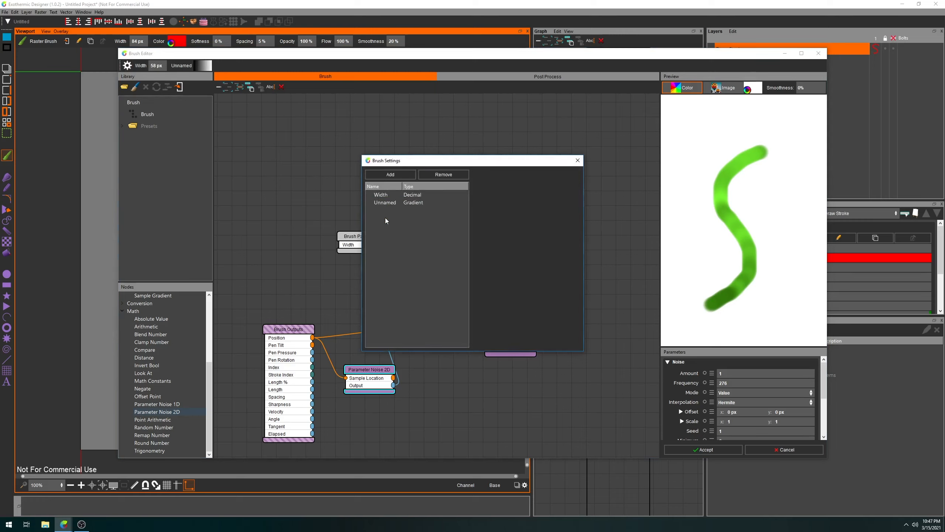
Rename the new Gradient parameter as gradient and close the brush settings.
{"action": "left_click", "coordinate": [385, 204]}
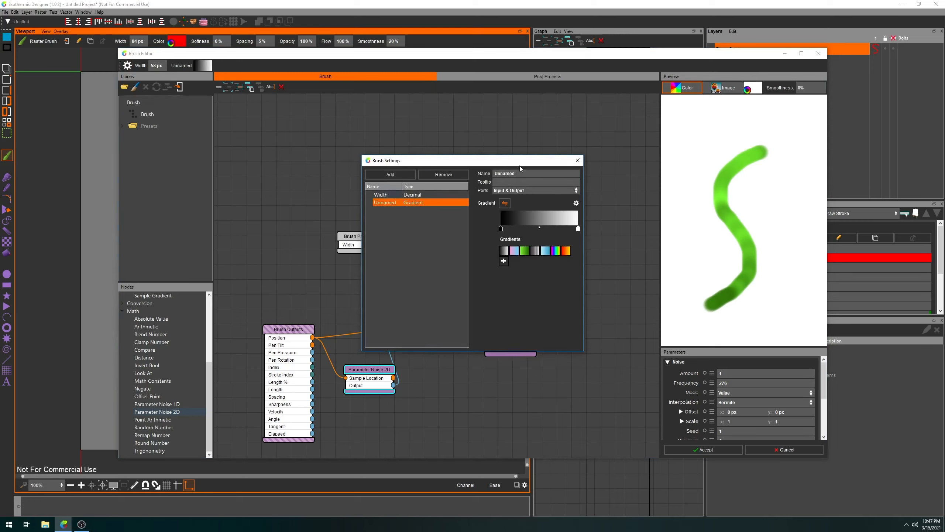
{"action": "left_click_drag", "start_coordinate": [520, 172], "coordinate": [483, 171]}
{"action": "left_click", "coordinate": [446, 259]}
{"action": "left_click_drag", "start_coordinate": [518, 174], "coordinate": [479, 175]}
{"action": "type", "text": "gradient"}
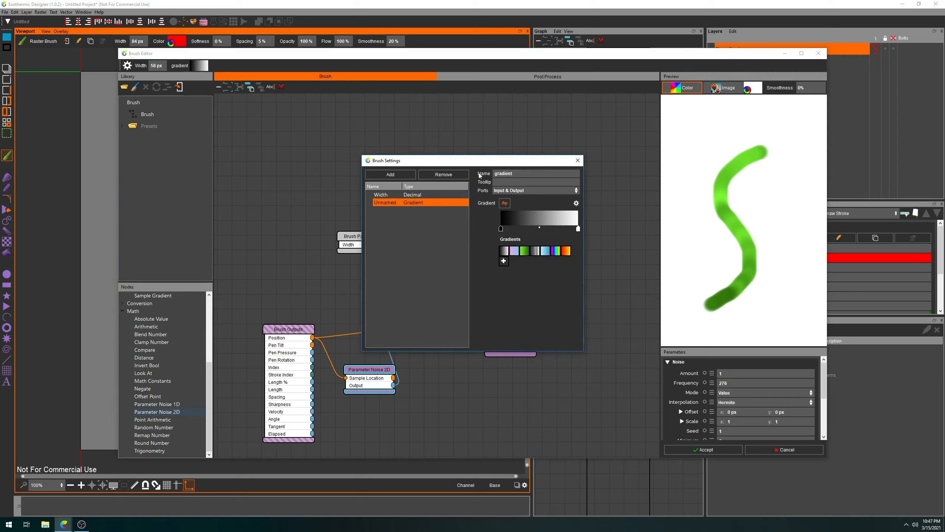
{"action": "left_click", "coordinate": [578, 160]}
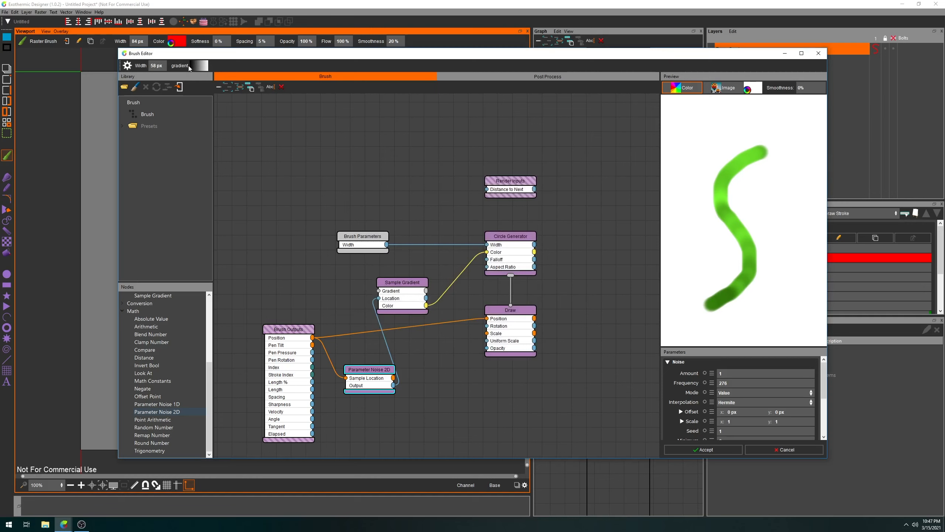
Expose gradient on the Brush Parameters node, connect it to the Sample Gradient's Gradient input, and move the node away from Sample Gradient.
{"action": "right_click", "coordinate": [354, 238]}
{"action": "mouse_move", "coordinate": [379, 266]}
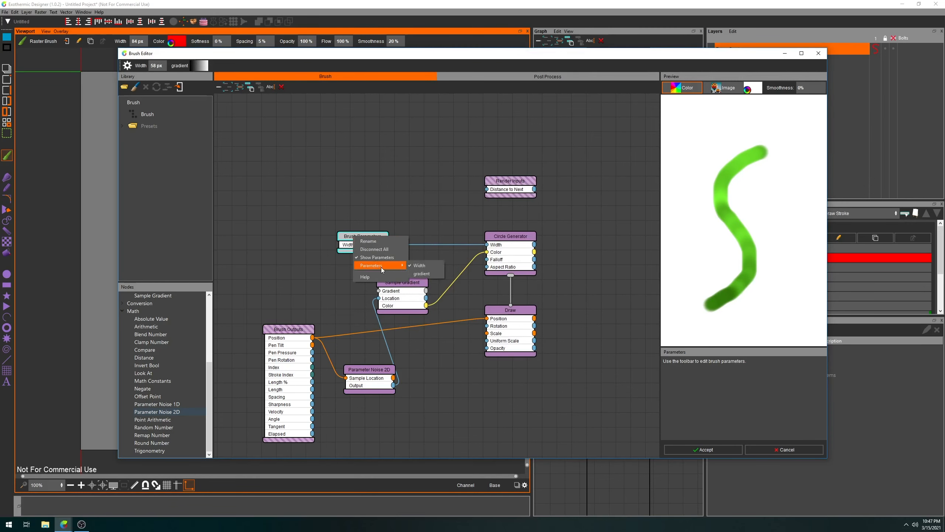
{"action": "left_click", "coordinate": [422, 273]}
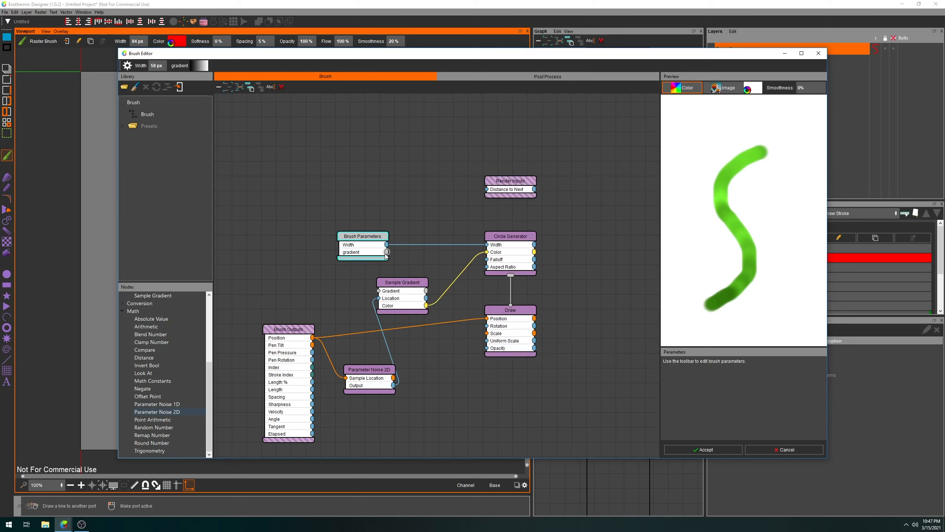
{"action": "left_click_drag", "start_coordinate": [387, 253], "coordinate": [397, 295]}
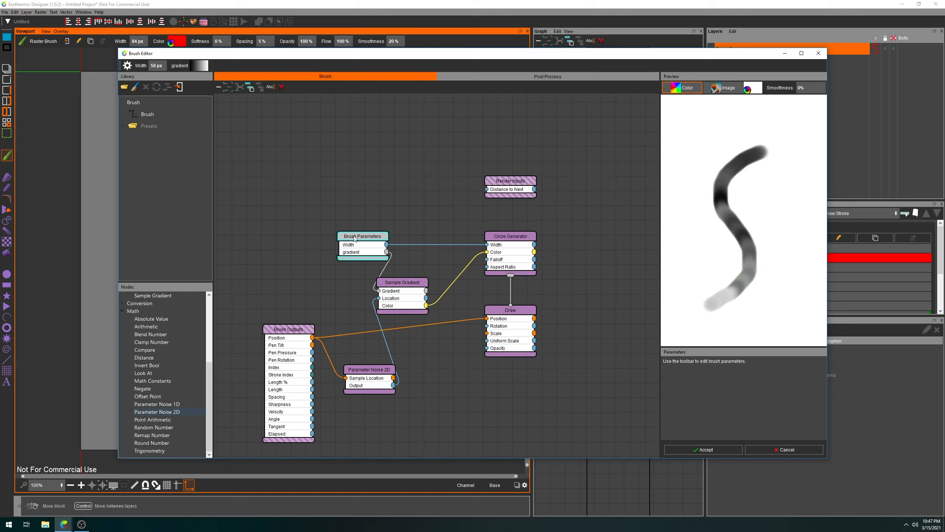
{"action": "left_click_drag", "start_coordinate": [355, 239], "coordinate": [310, 238]}
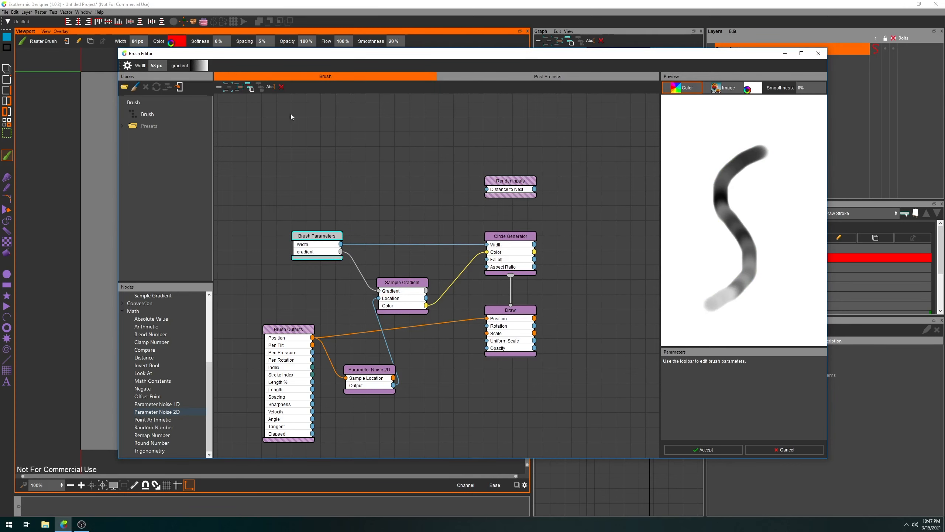
Set the brush's gradient parameter to the rainbow preset and accept the finished brush.
{"action": "left_click", "coordinate": [204, 69]}
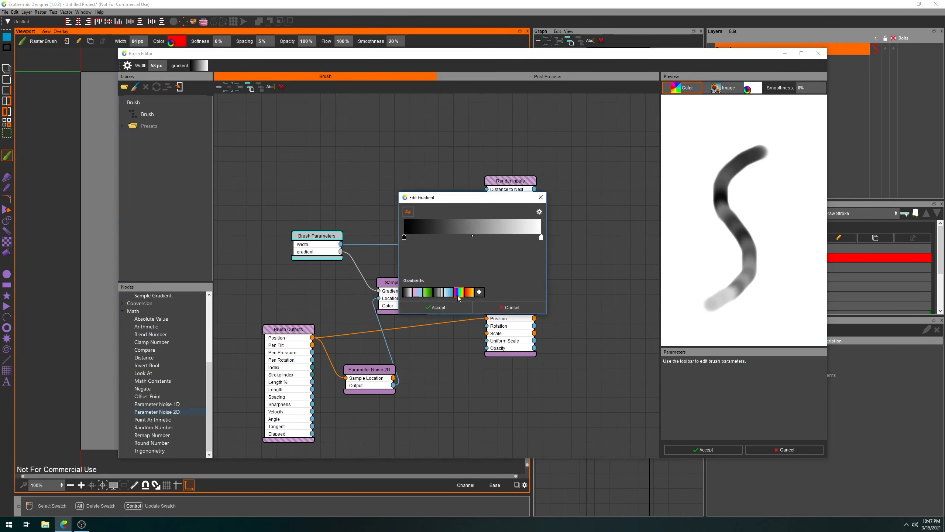
{"action": "left_click", "coordinate": [459, 294]}
{"action": "left_click", "coordinate": [456, 308]}
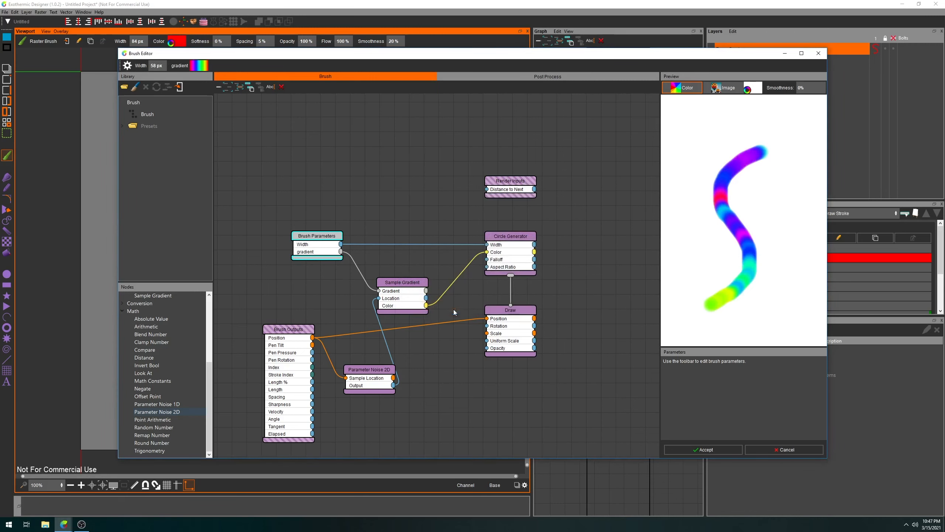
{"action": "left_click", "coordinate": [701, 449]}
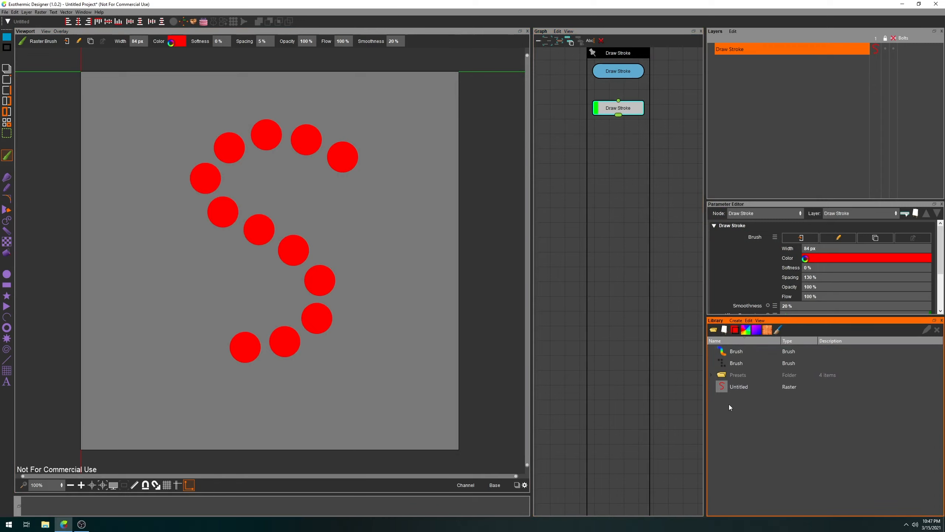
Create a transparent raster scene from the 512 x 512 texture preset.
{"action": "left_click", "coordinate": [724, 330]}
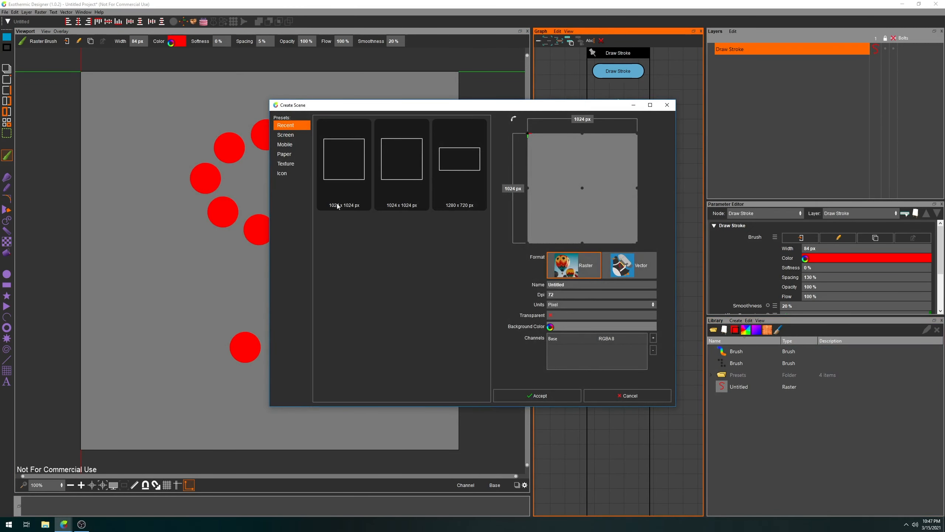
{"action": "left_click", "coordinate": [292, 164]}
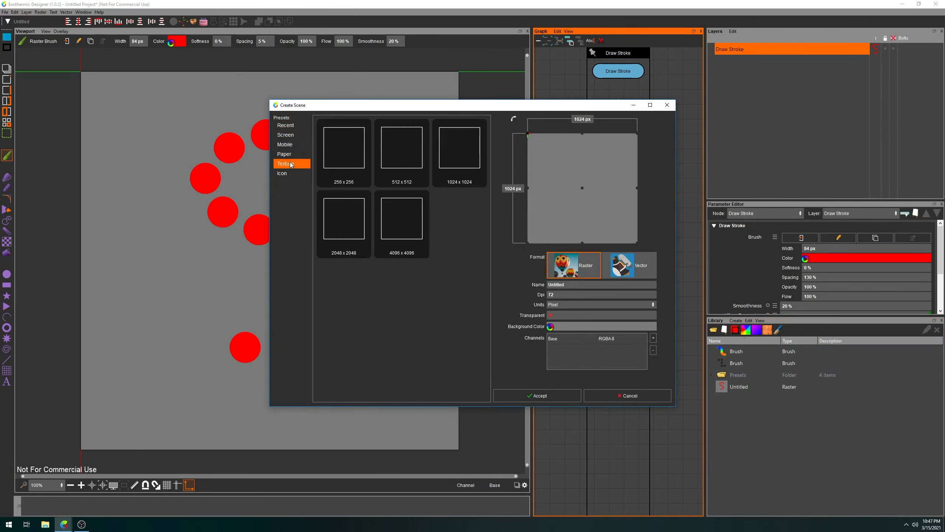
{"action": "left_click", "coordinate": [397, 157]}
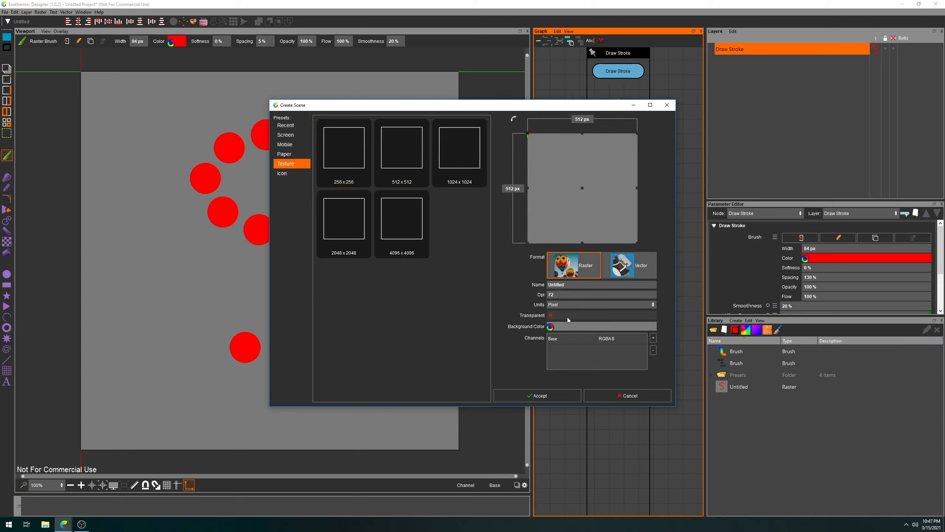
{"action": "left_click", "coordinate": [551, 316]}
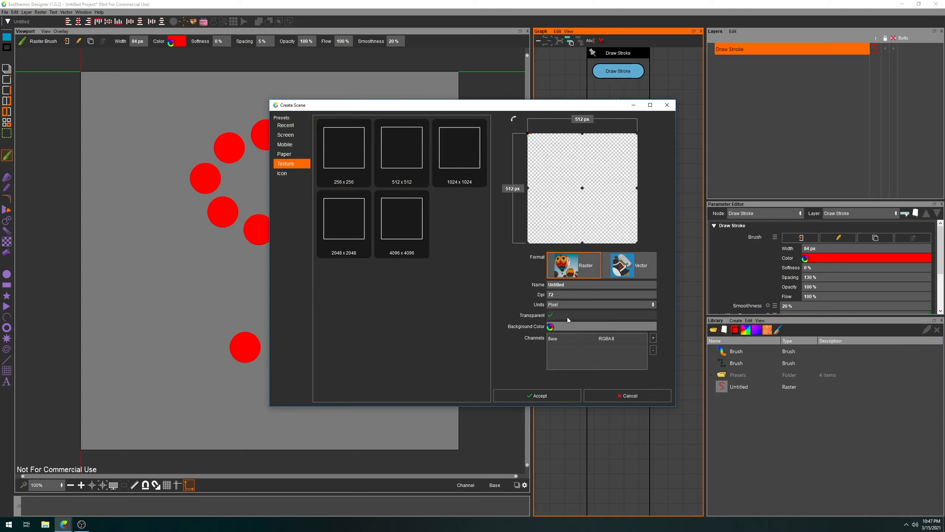
{"action": "left_click", "coordinate": [543, 395]}
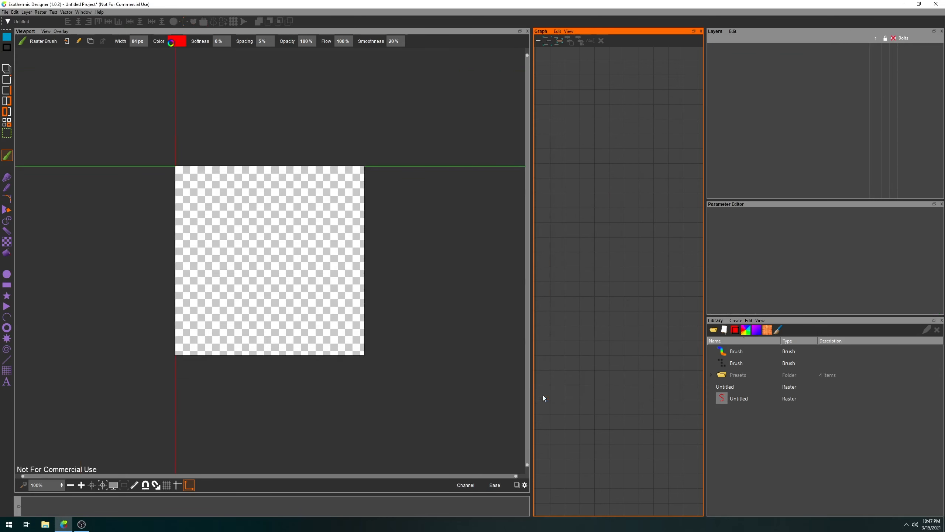
Enable snapping and draw a center-mode rectangle about 48 x 122 px from the middle of the canvas.
{"action": "left_click", "coordinate": [7, 285]}
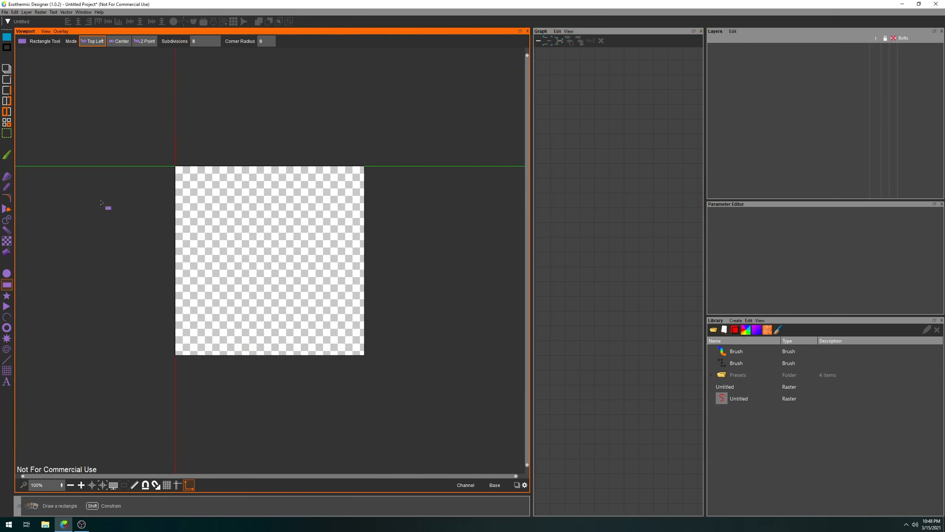
{"action": "left_click", "coordinate": [117, 41]}
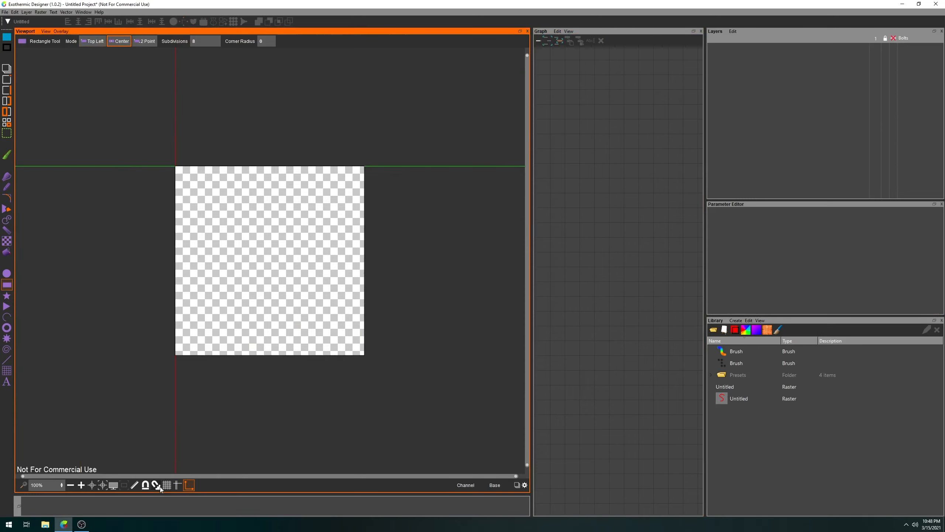
{"action": "left_click", "coordinate": [146, 487]}
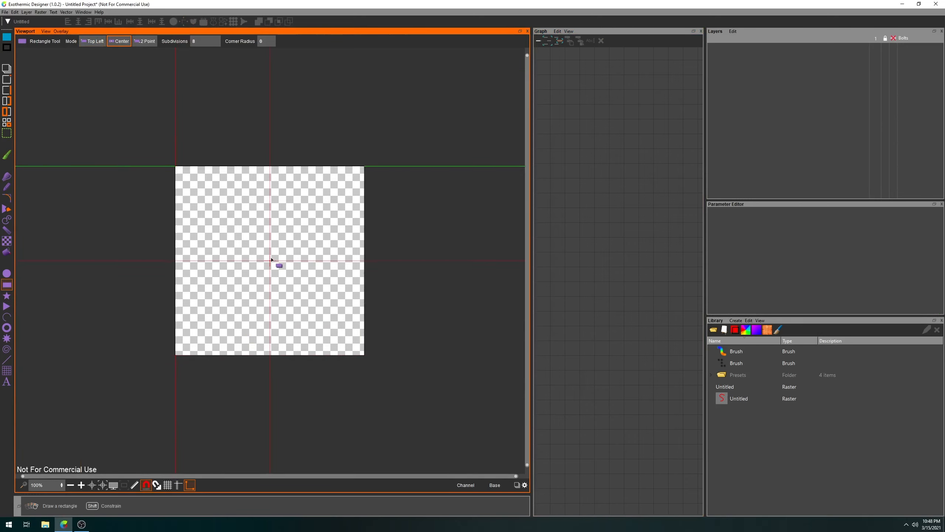
{"action": "left_click_drag", "start_coordinate": [271, 262], "coordinate": [280, 284]}
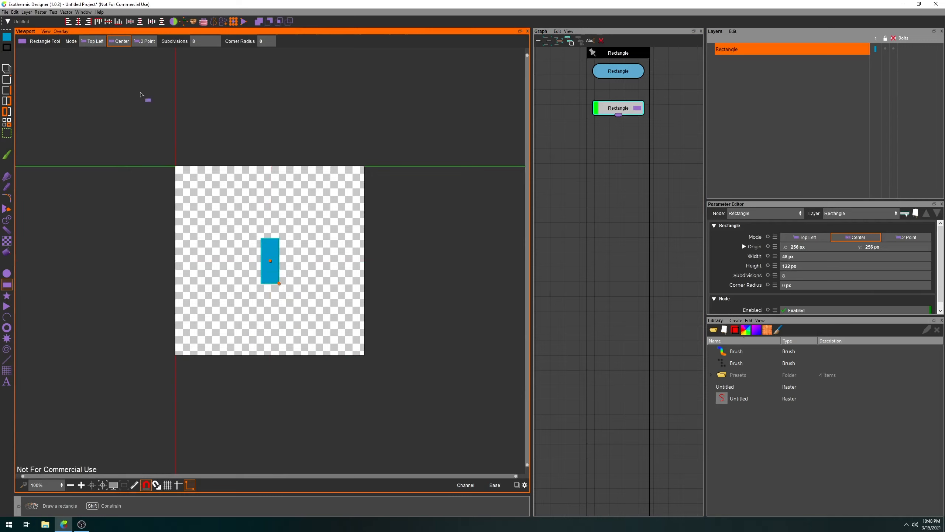
Add a Vector Clone to the rectangle and set its mode to Circle.
{"action": "left_click", "coordinate": [68, 13]}
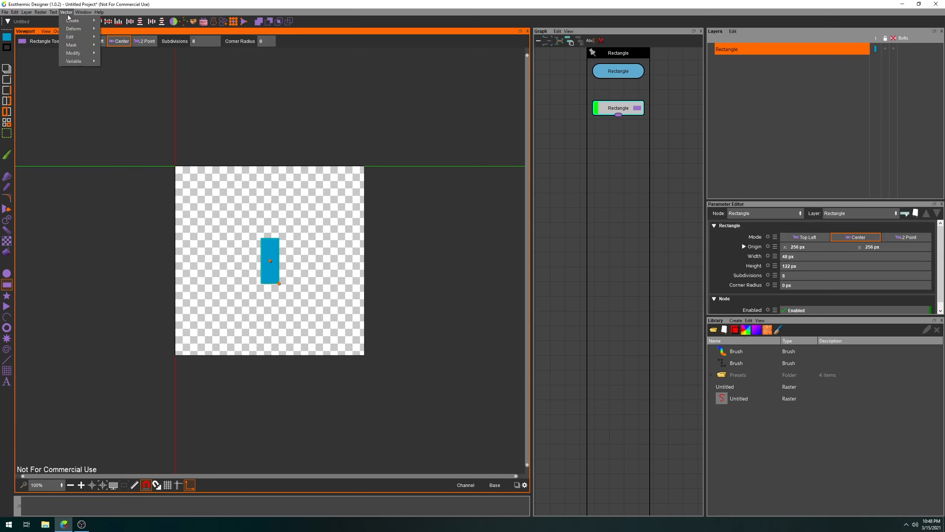
{"action": "mouse_move", "coordinate": [74, 53]}
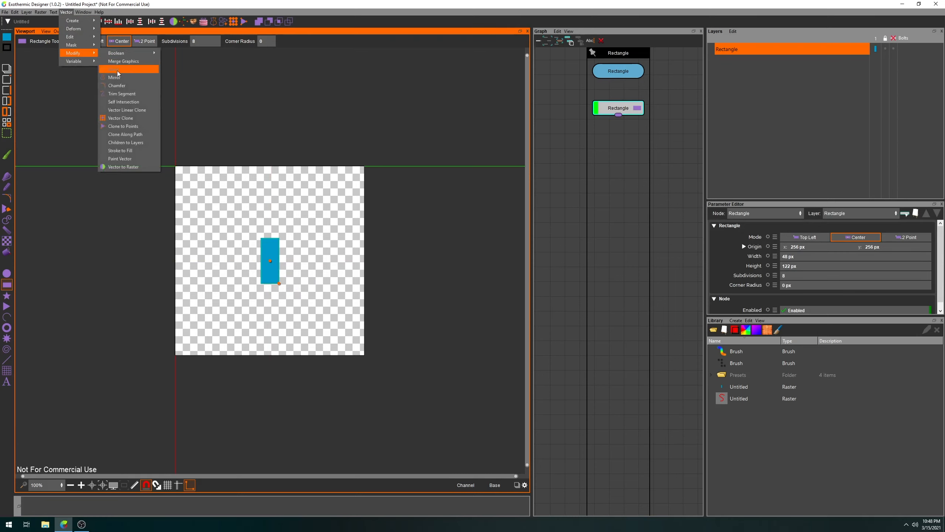
{"action": "left_click", "coordinate": [125, 119]}
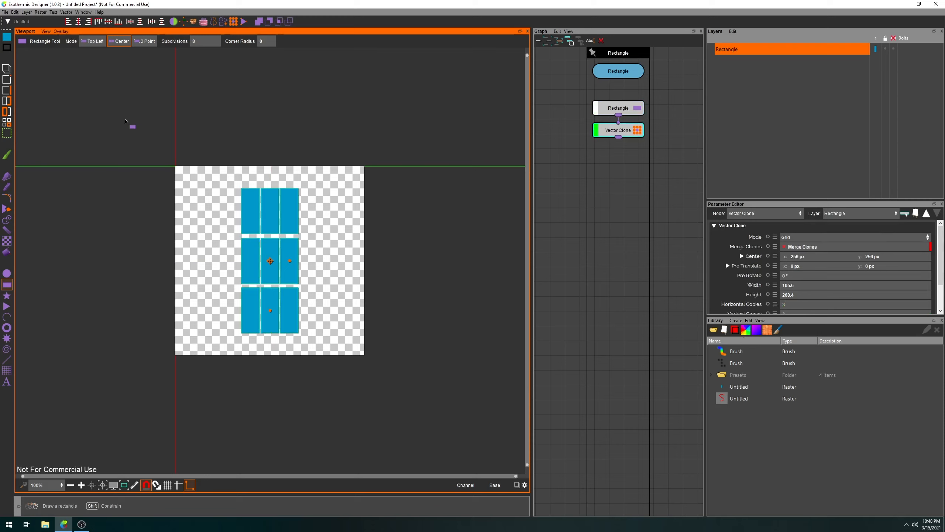
{"action": "left_click", "coordinate": [793, 238]}
{"action": "left_click", "coordinate": [793, 256]}
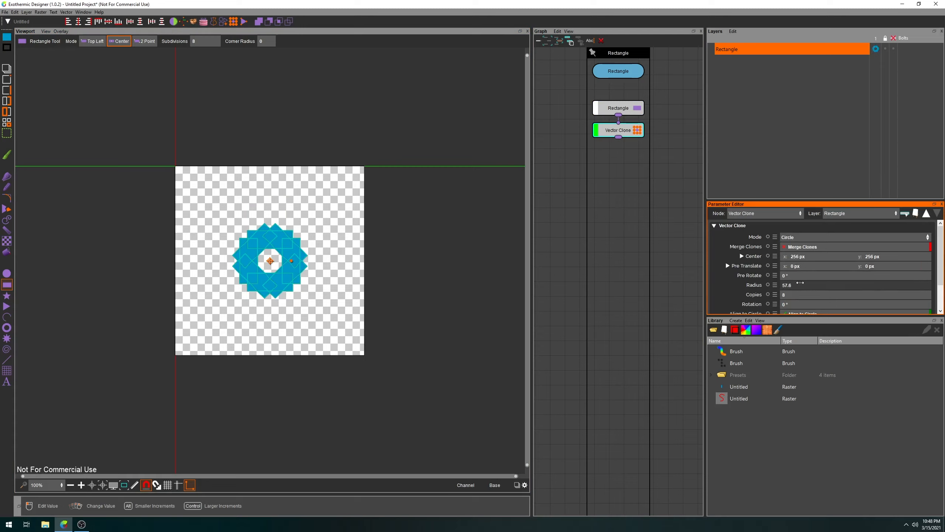
Set the Vector Clone's radius to 156.6 and pre-rotate to 60°, leaving the rectangle deselected.
{"action": "mouse_move", "coordinate": [789, 284]}
{"action": "left_mouse_down"}
{"action": "mouse_move", "coordinate": [810, 285]}
{"action": "mouse_move", "coordinate": [799, 284]}
{"action": "left_mouse_up"}
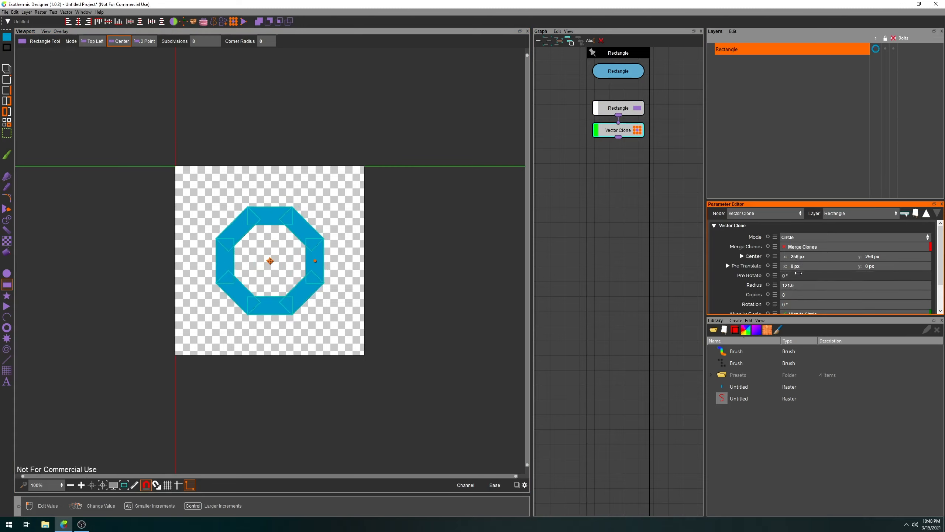
{"action": "mouse_move", "coordinate": [799, 275]}
{"action": "left_mouse_down"}
{"action": "mouse_move", "coordinate": [825, 275]}
{"action": "mouse_move", "coordinate": [796, 283]}
{"action": "left_mouse_up"}
{"action": "left_click", "coordinate": [614, 262]}
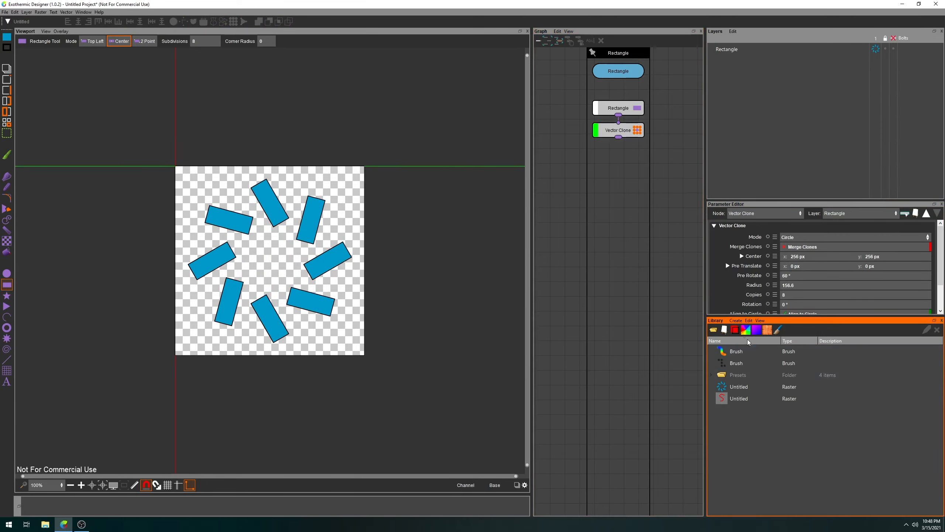
Create a new brush and replace its Circle Generator with a Raster Generator node.
{"action": "left_click", "coordinate": [778, 330]}
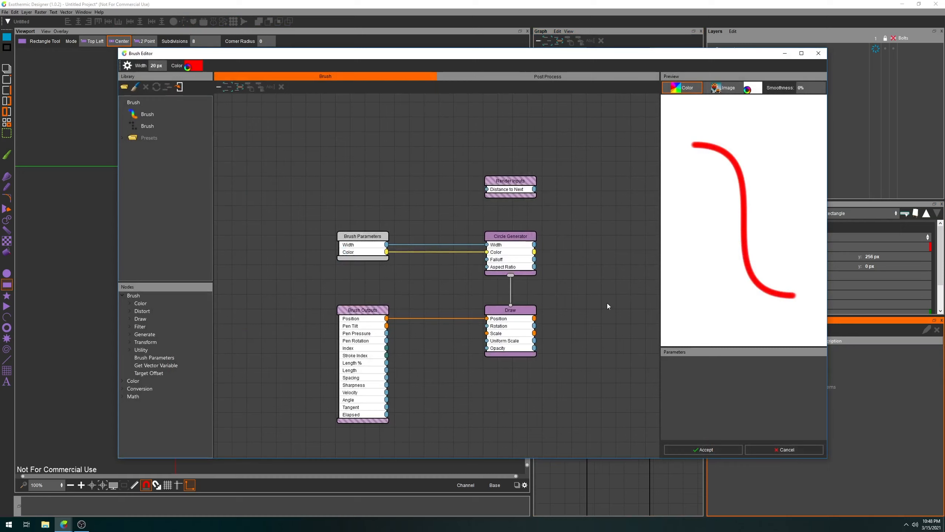
{"action": "left_click", "coordinate": [514, 236]}
{"action": "key", "text": "Delete"}
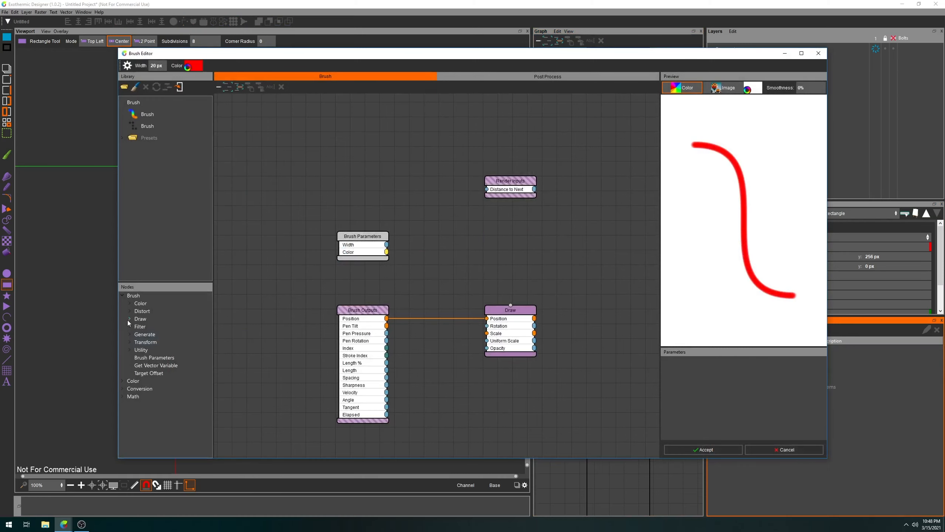
{"action": "left_click", "coordinate": [129, 335]}
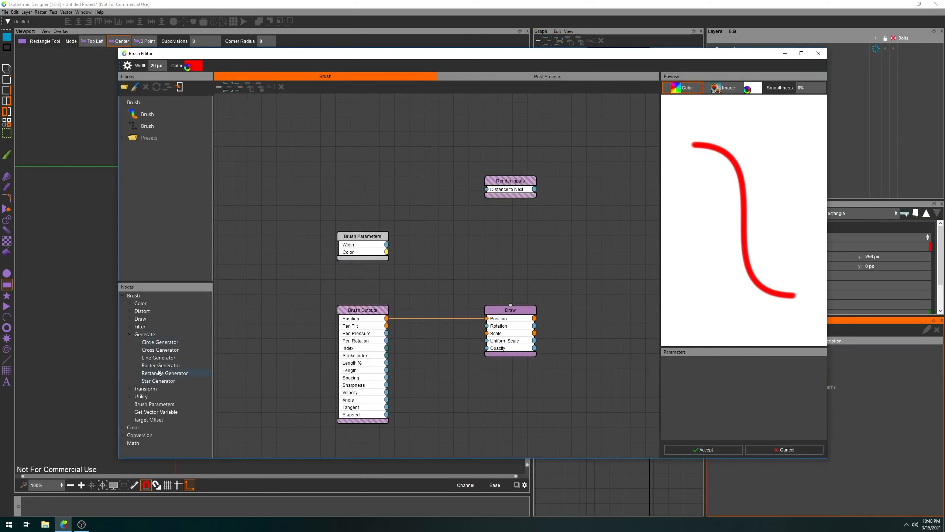
{"action": "left_click_drag", "start_coordinate": [158, 365], "coordinate": [505, 238]}
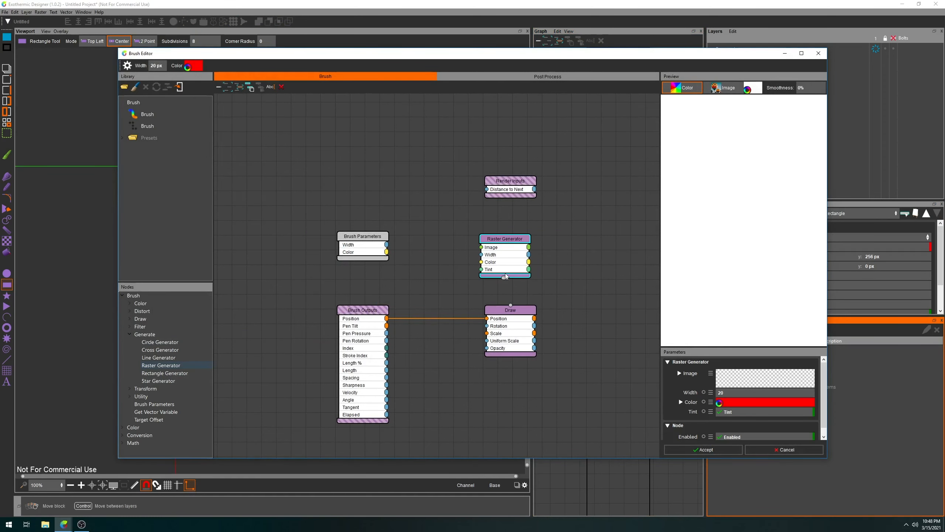
Connect the Raster Generator to the Draw node and link the brush's Width and Color parameters to it.
{"action": "left_click_drag", "start_coordinate": [505, 276], "coordinate": [511, 304]}
{"action": "left_click_drag", "start_coordinate": [387, 245], "coordinate": [481, 255]}
{"action": "left_click_drag", "start_coordinate": [387, 253], "coordinate": [481, 262]}
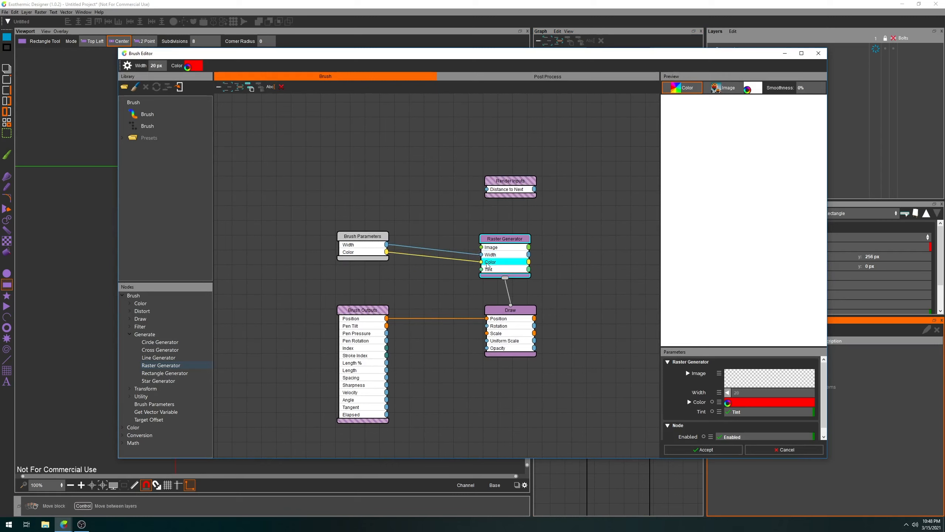
Set the Raster Generator's image to the library raster with the ring of cloned blue rectangles.
{"action": "left_click", "coordinate": [755, 382]}
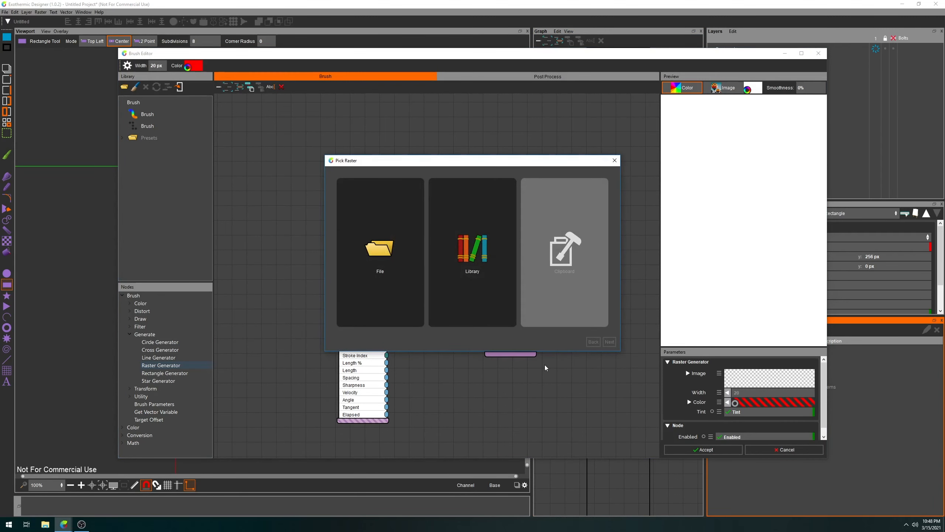
{"action": "left_click", "coordinate": [483, 266]}
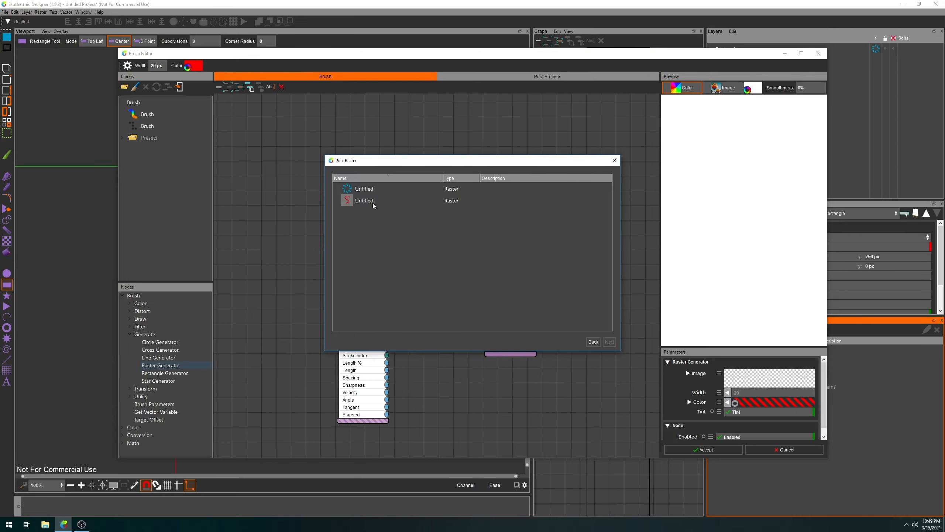
{"action": "double_click", "coordinate": [353, 190]}
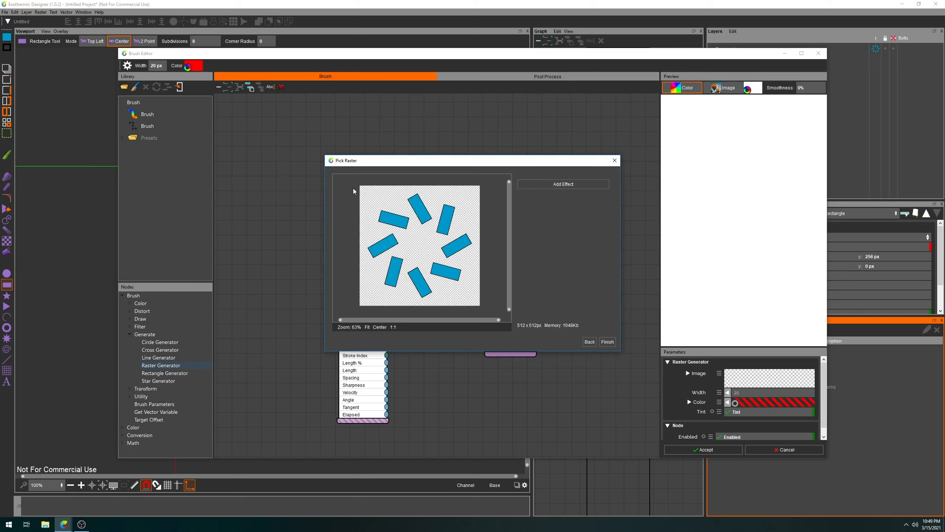
{"action": "left_click", "coordinate": [608, 342]}
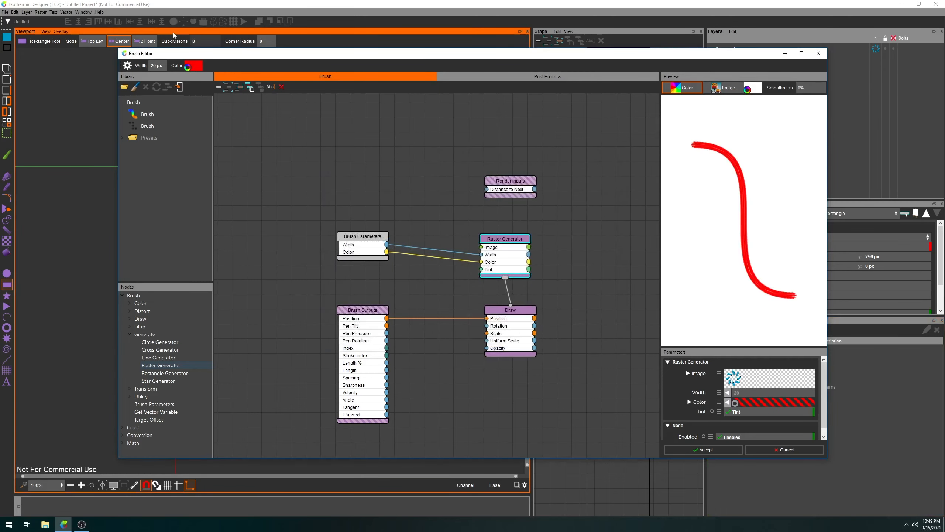
Set the brush width to 174 px and the preview smoothness to 31%, painting curved test strokes in the preview.
{"action": "left_click_drag", "start_coordinate": [157, 66], "coordinate": [214, 66]}
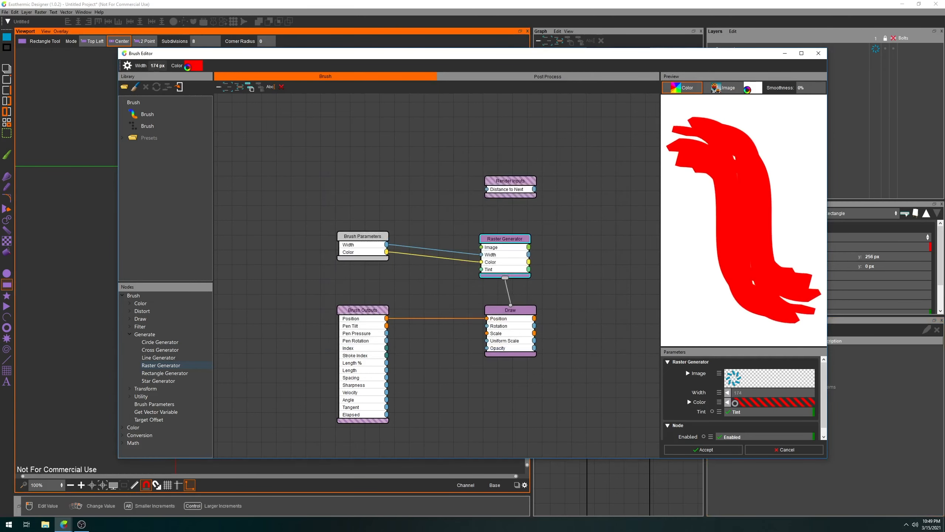
{"action": "mouse_move", "coordinate": [721, 140]}
{"action": "left_mouse_down"}
{"action": "mouse_move", "coordinate": [764, 211]}
{"action": "mouse_move", "coordinate": [720, 295]}
{"action": "mouse_move", "coordinate": [735, 313]}
{"action": "left_mouse_up"}
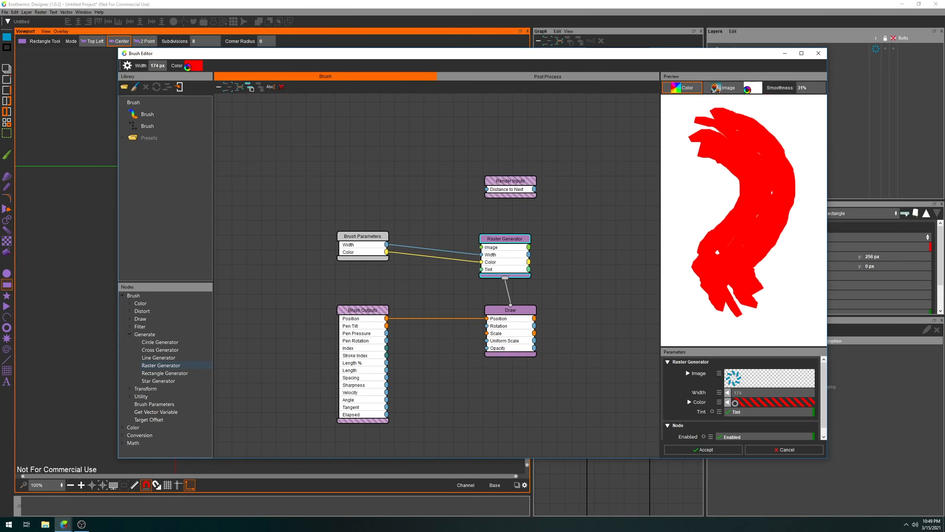
{"action": "mouse_move", "coordinate": [785, 106]}
{"action": "left_mouse_down"}
{"action": "mouse_move", "coordinate": [716, 177]}
{"action": "mouse_move", "coordinate": [746, 289]}
{"action": "mouse_move", "coordinate": [723, 299]}
{"action": "left_mouse_up"}
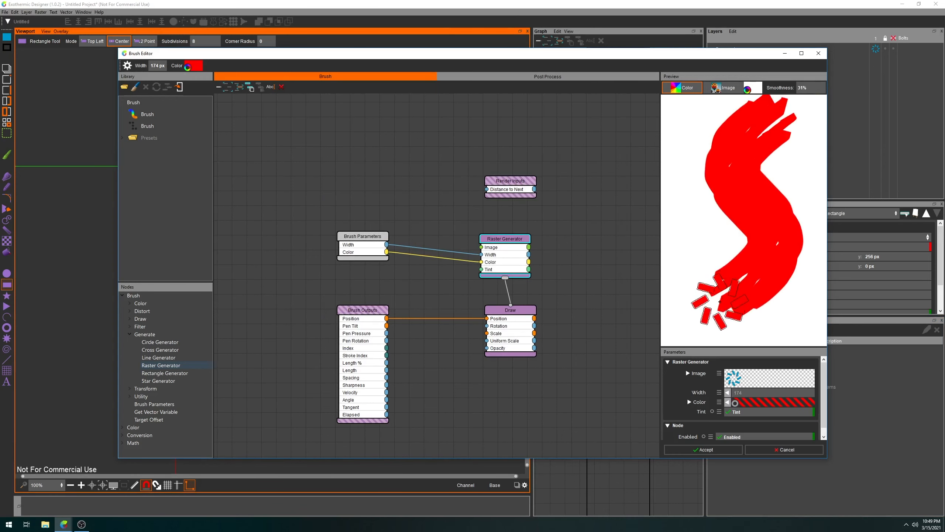
Turn off the Raster Generator's Tint and paint an S-shaped test stroke in the preview.
{"action": "left_click", "coordinate": [744, 413]}
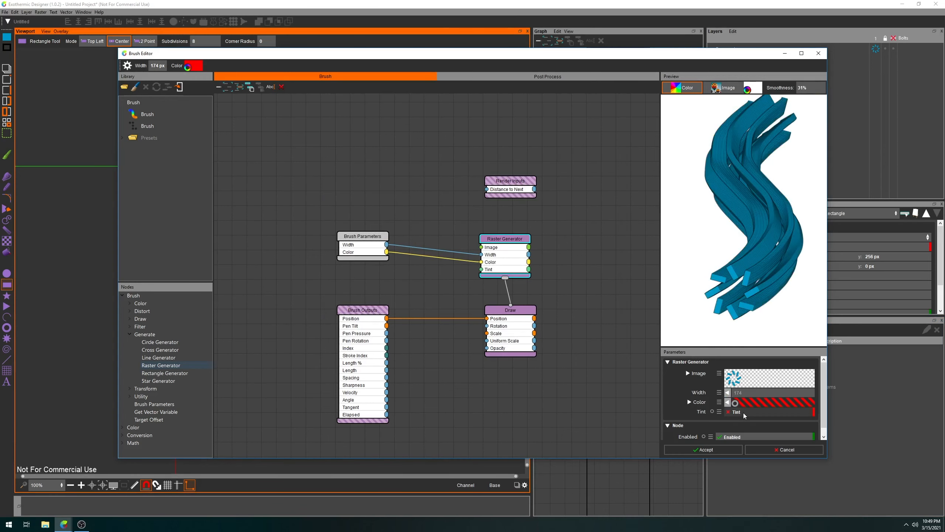
{"action": "mouse_move", "coordinate": [778, 108]}
{"action": "left_mouse_down"}
{"action": "mouse_move", "coordinate": [717, 195]}
{"action": "mouse_move", "coordinate": [744, 275]}
{"action": "mouse_move", "coordinate": [721, 301]}
{"action": "left_mouse_up"}
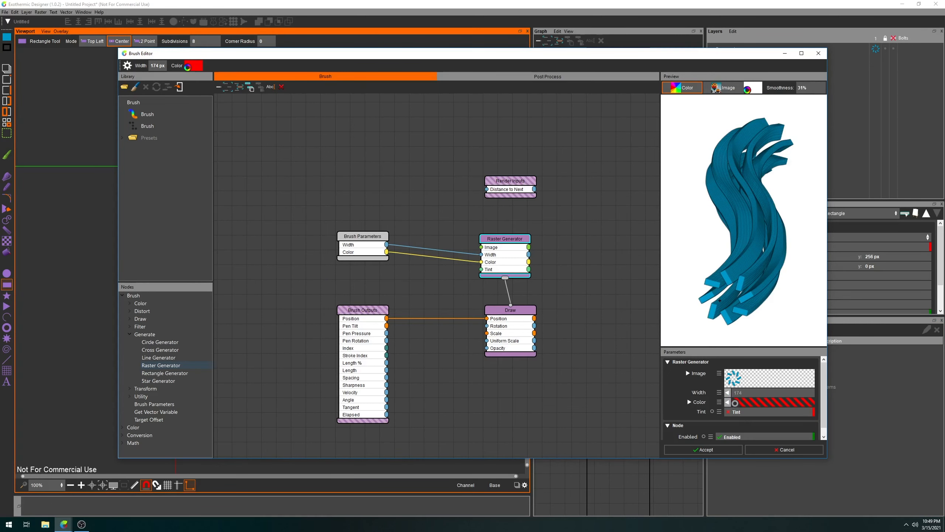